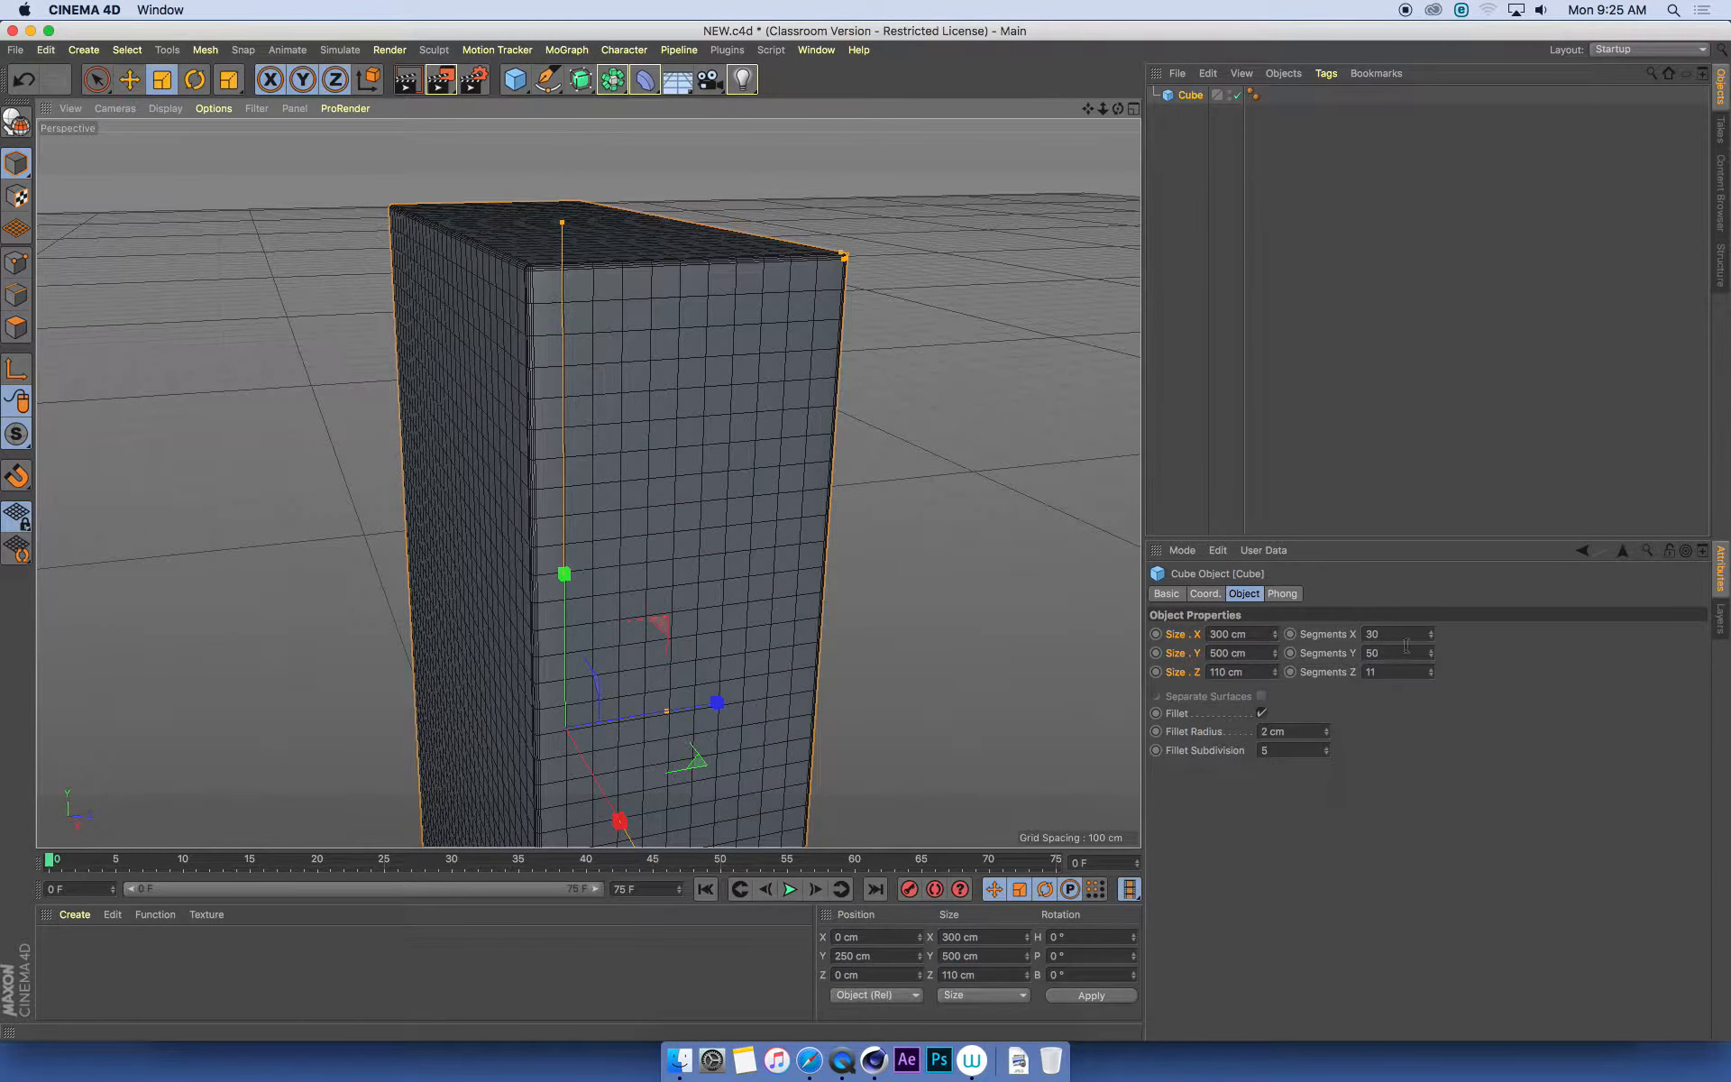
Examine the cube's segments and filleted edges from several angles
alt+drag(642, 584, 740, 458)
scroll(634, 487, down, 4)
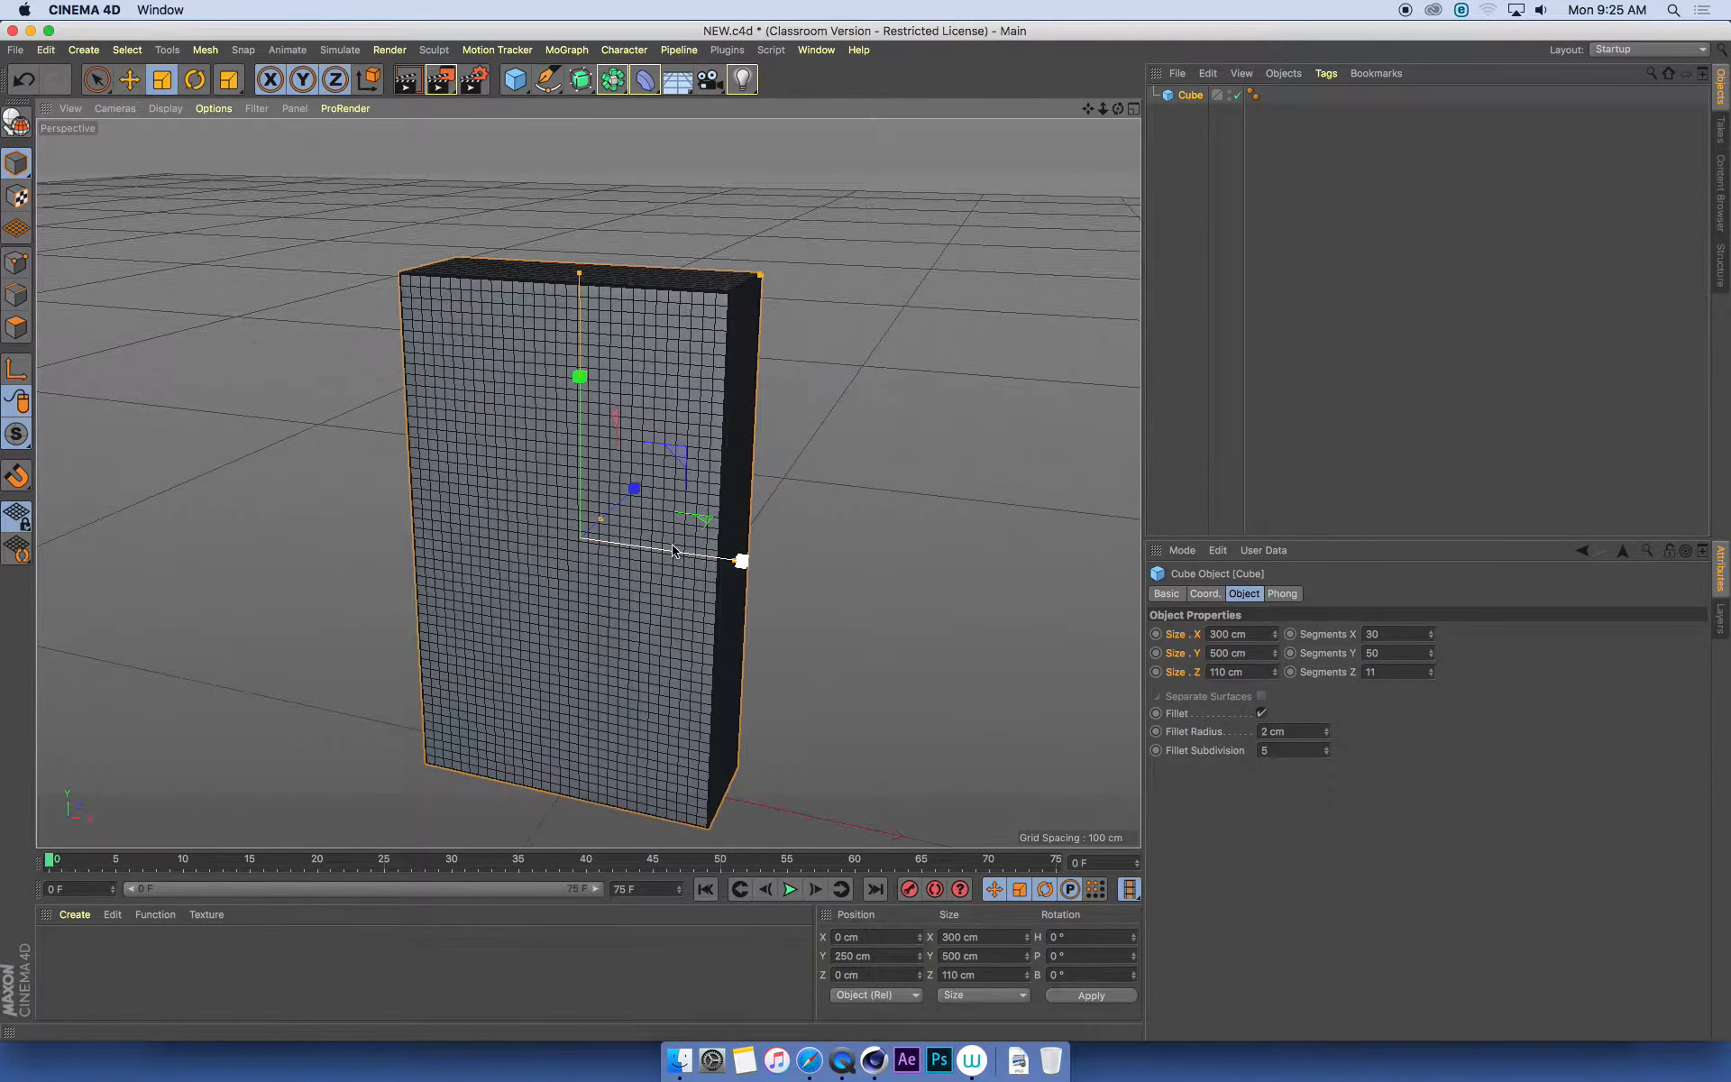
alt+drag(631, 507, 1044, 630)
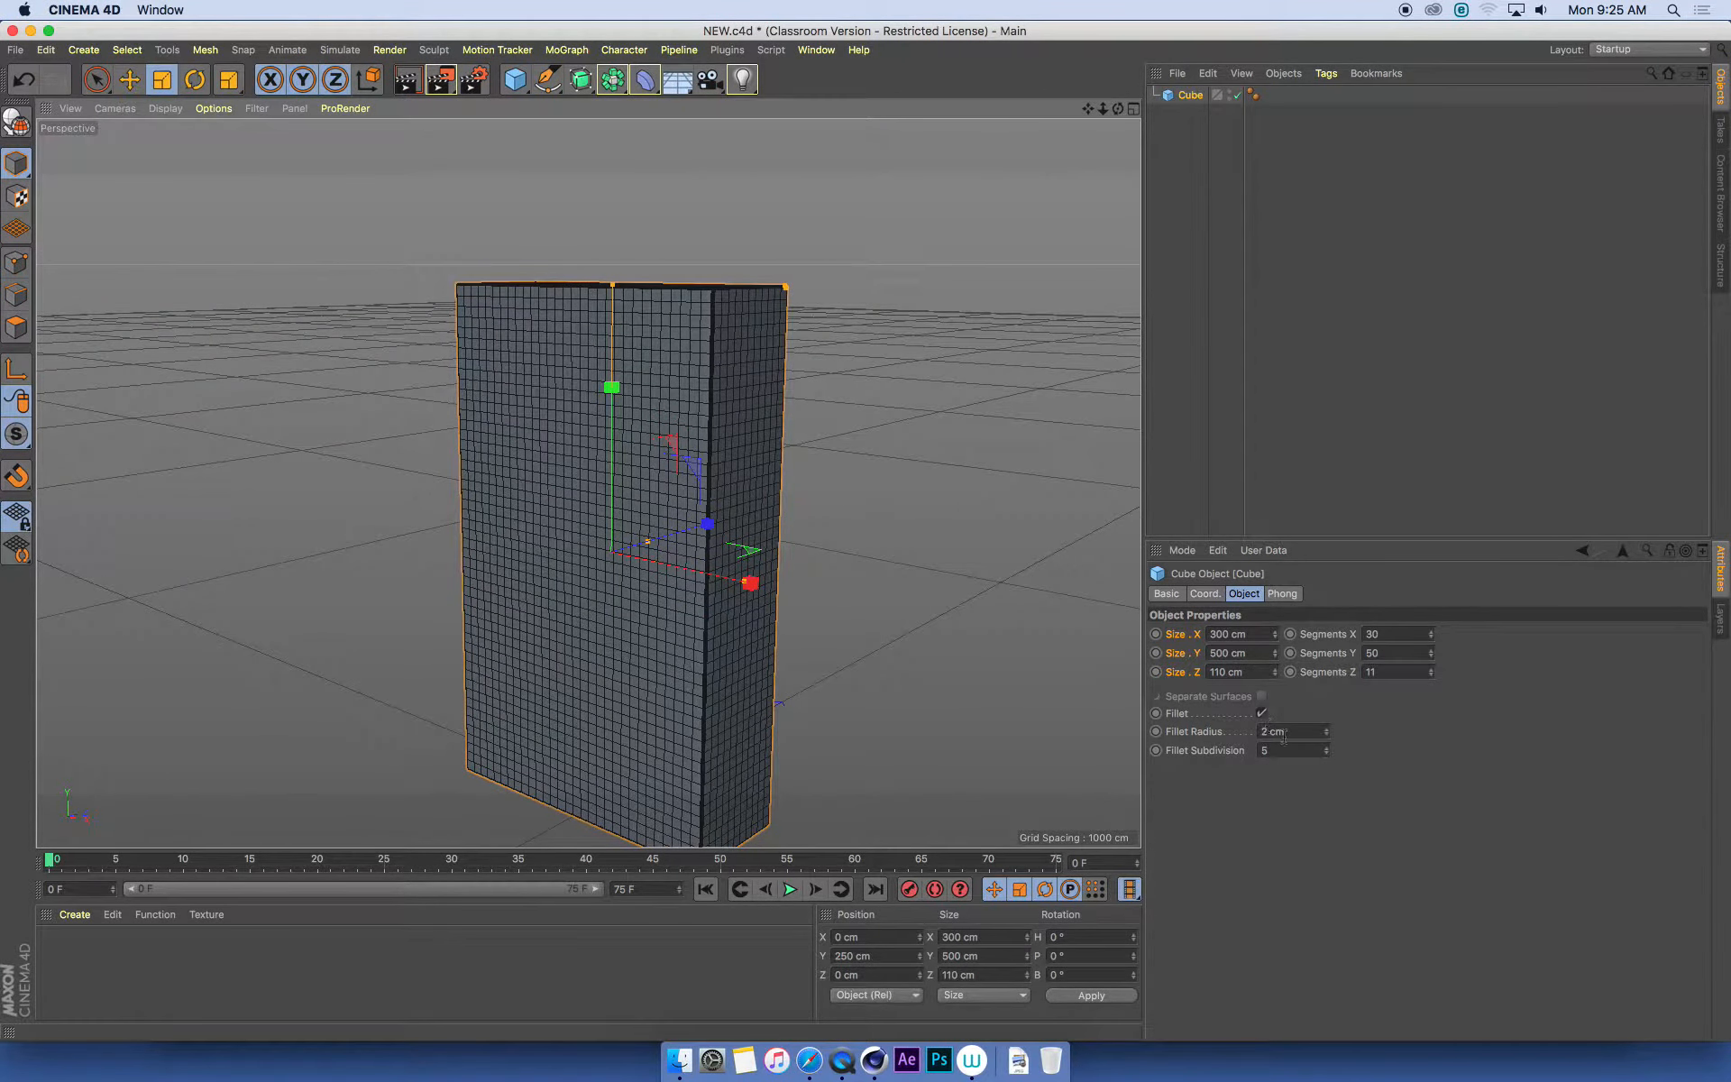
scroll(734, 386, up, 5)
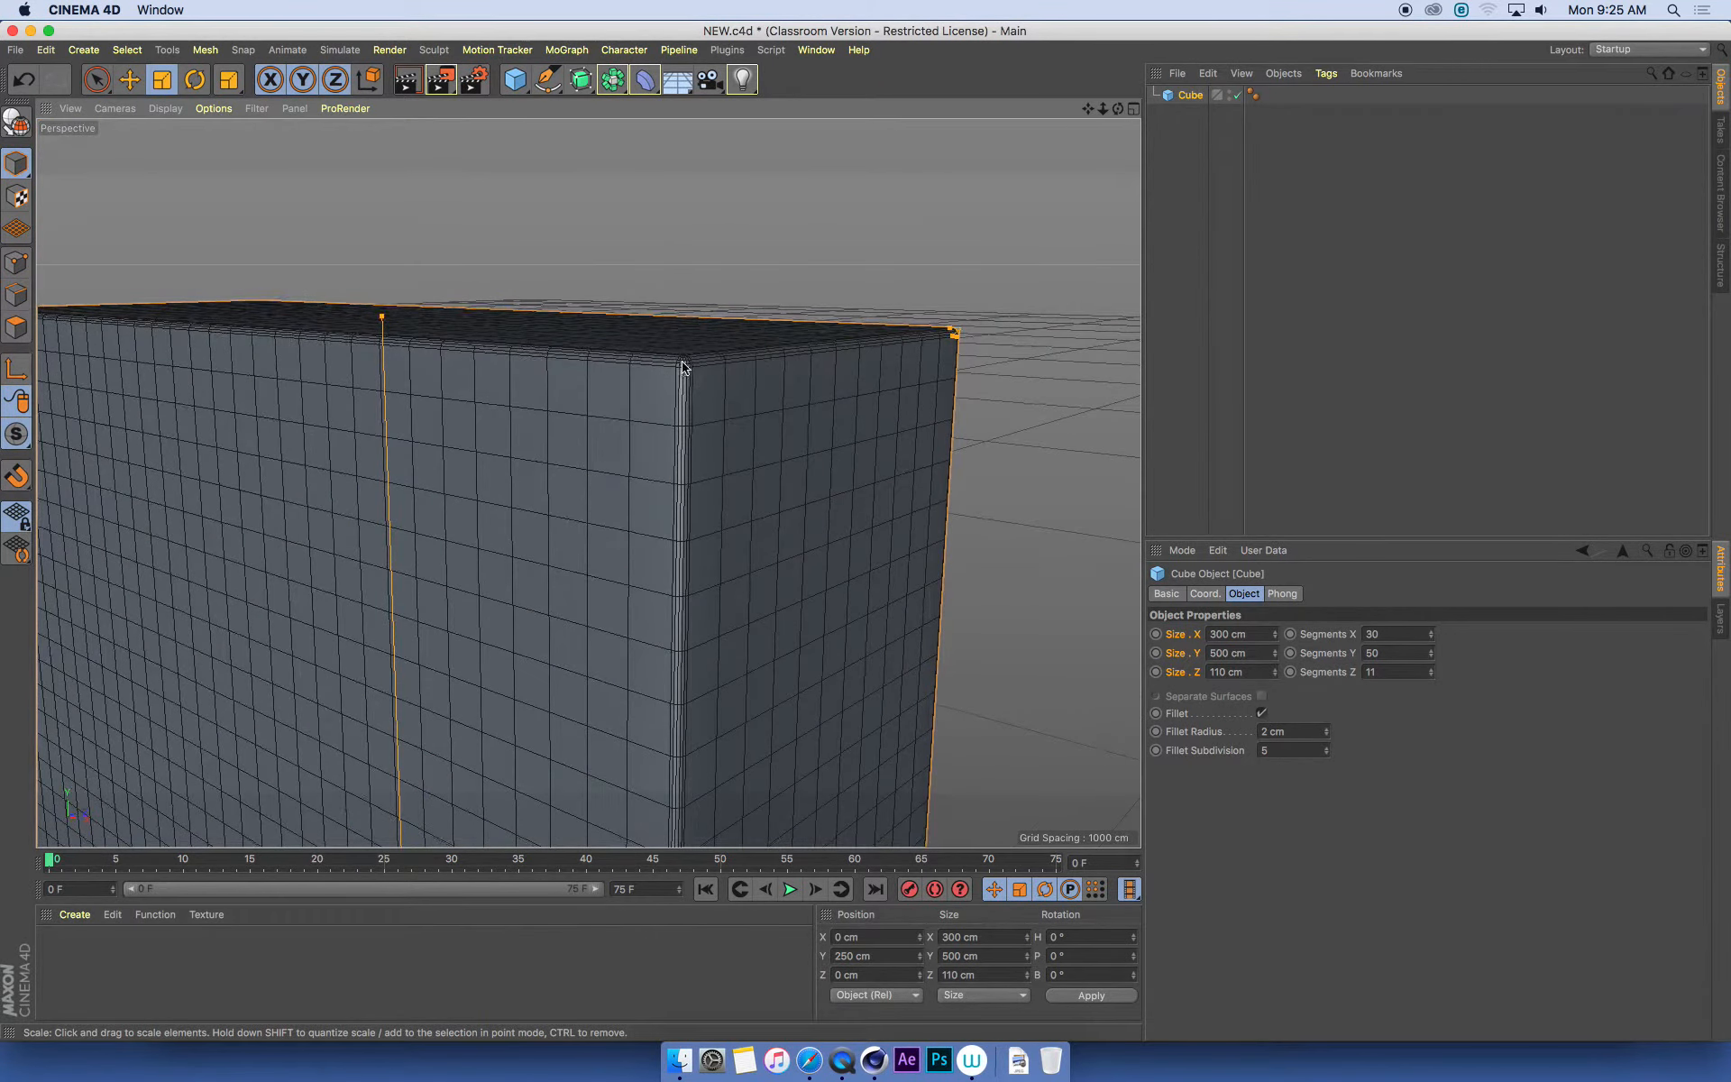
scroll(777, 467, down, 5)
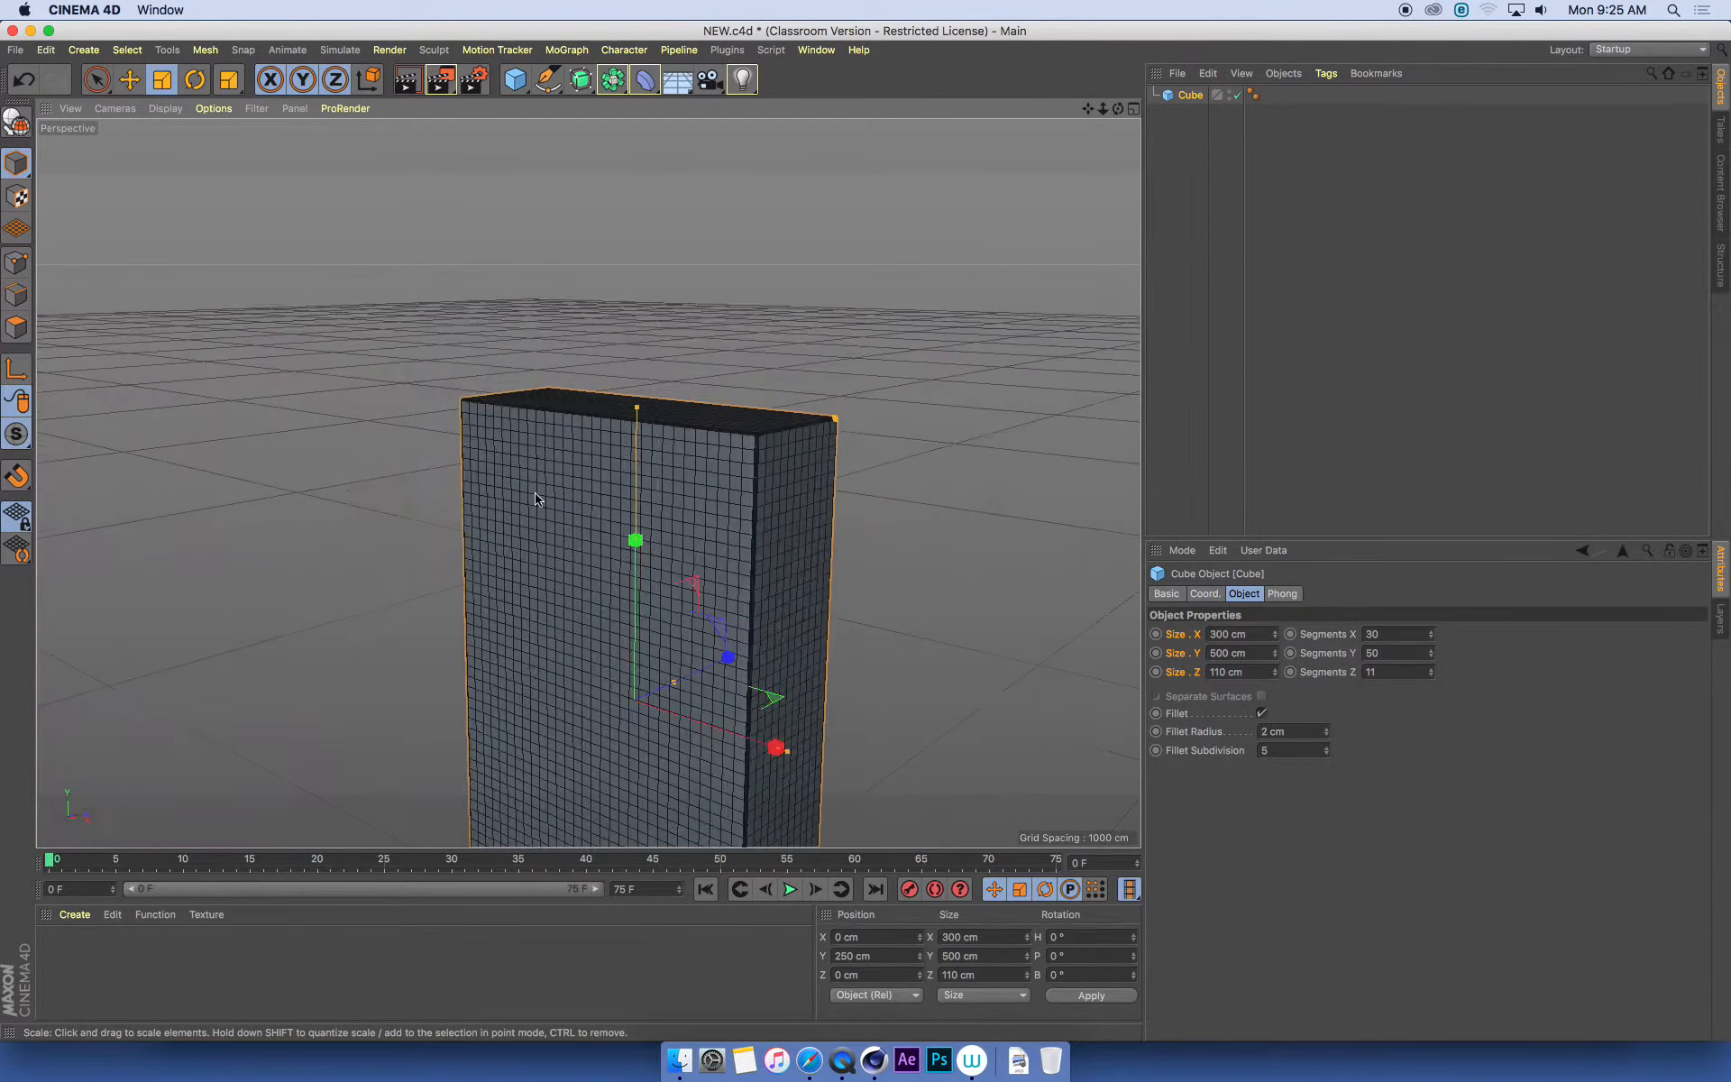
alt+drag(776, 467, 681, 399)
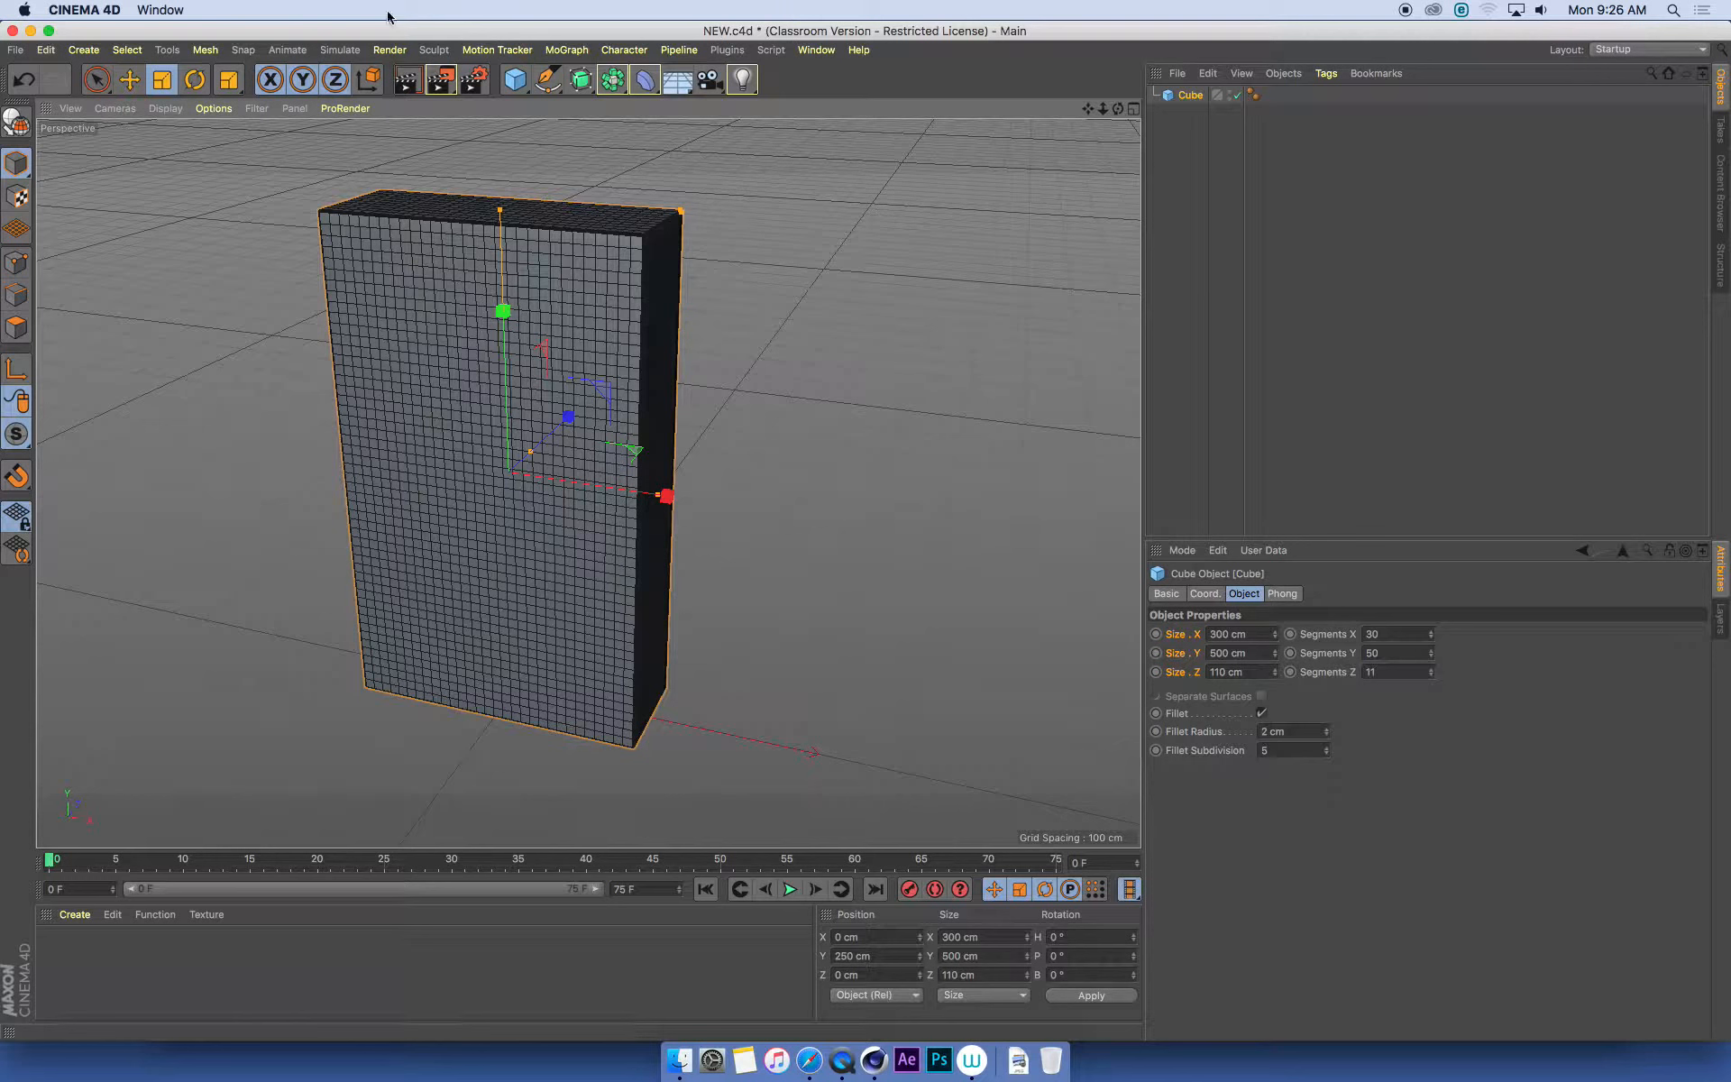
Add a Bend deformer and a Twist deformer to the scene
click(84, 49)
mouse_move(101, 170)
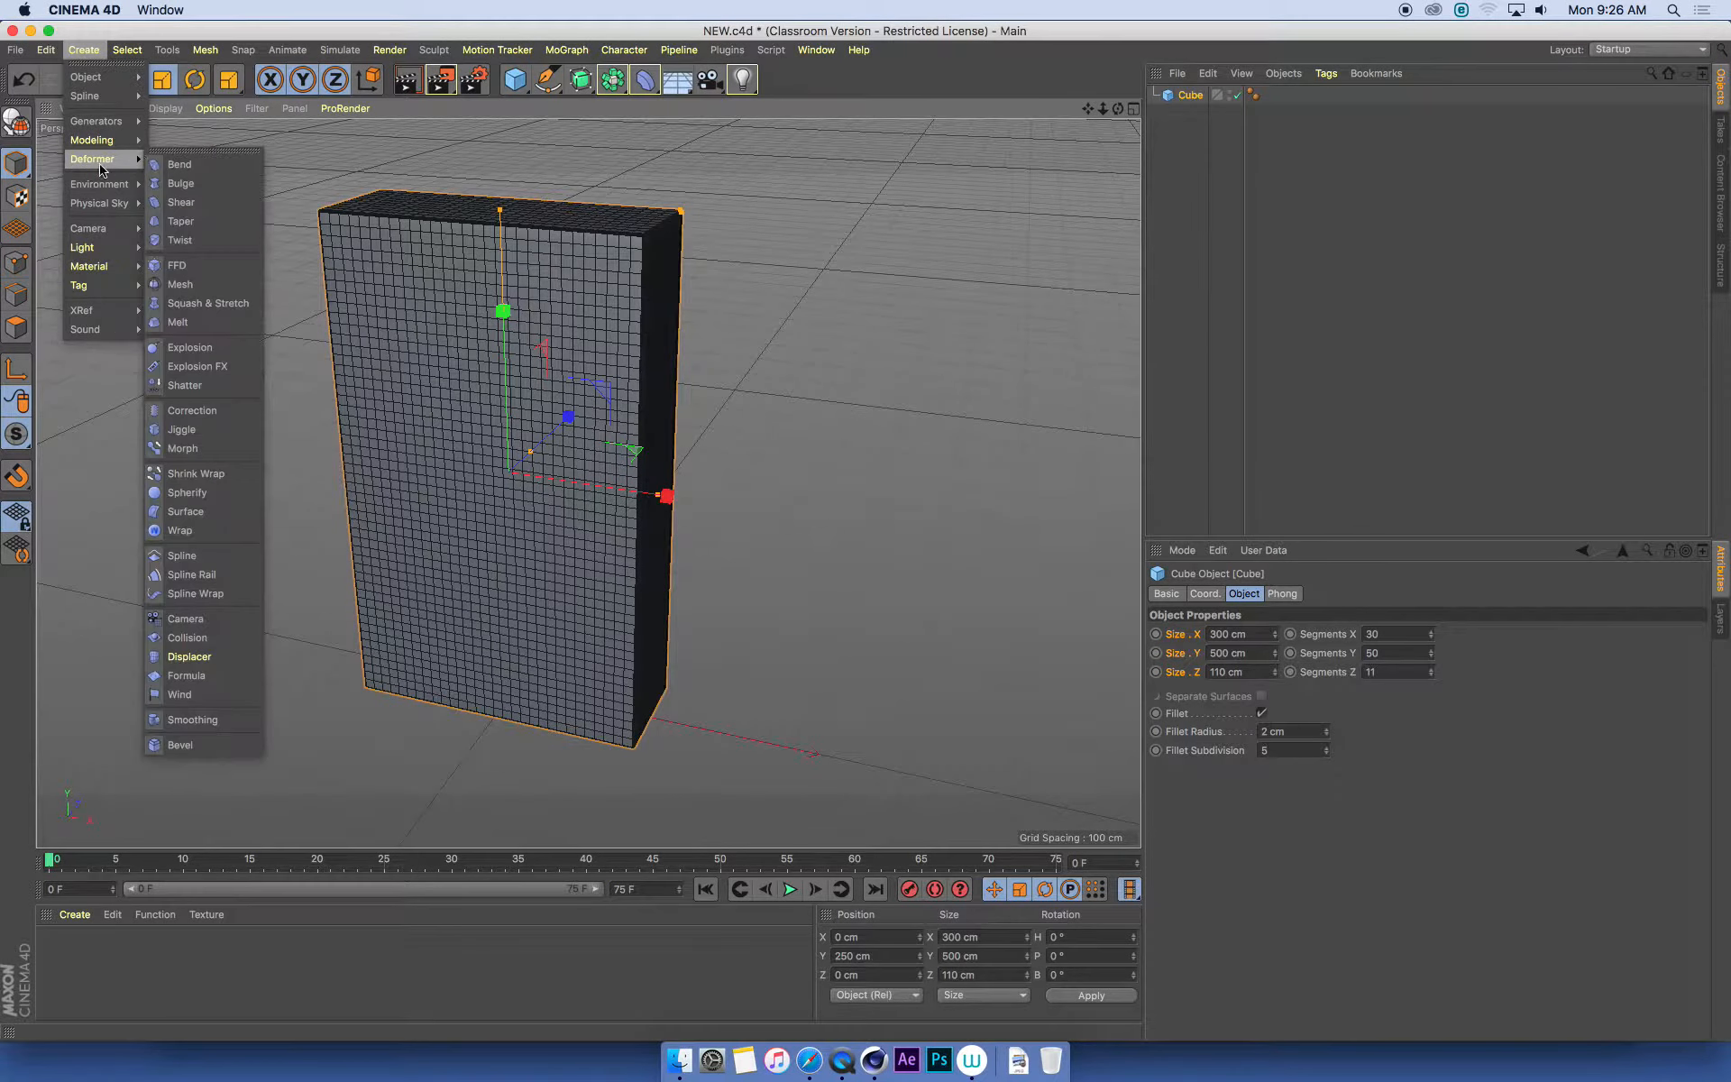
click(181, 164)
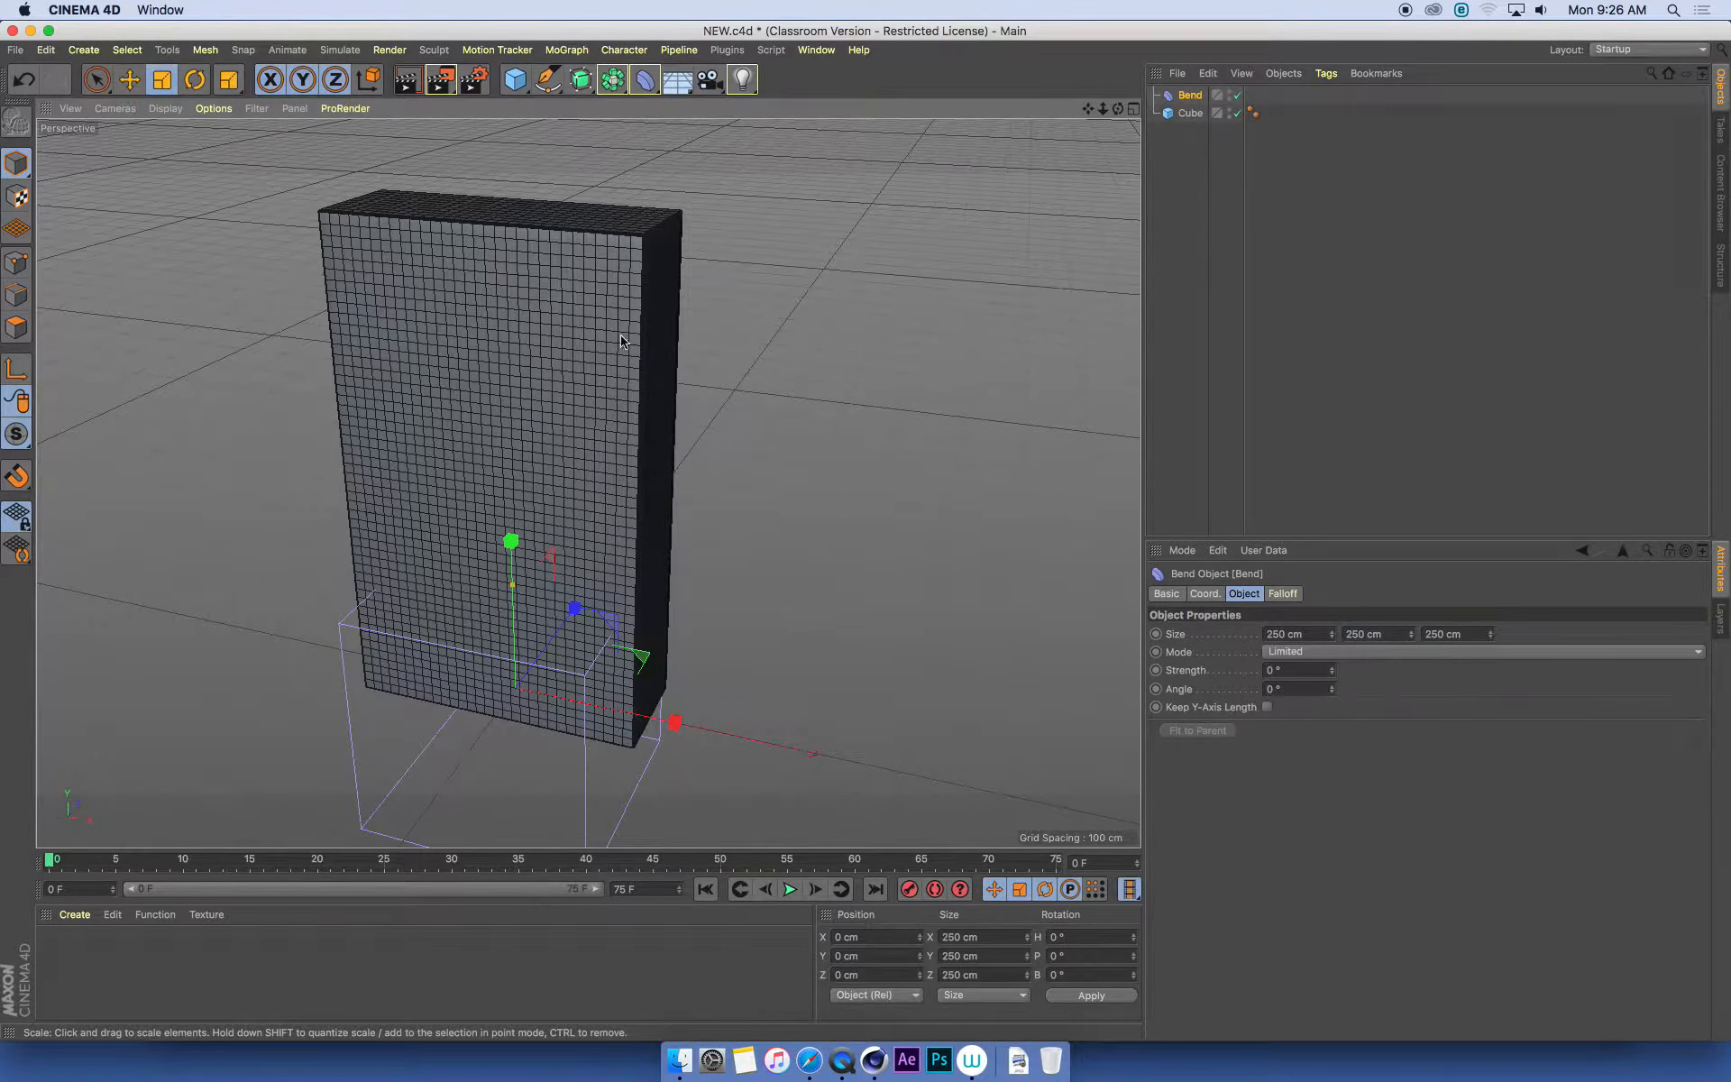
click(84, 51)
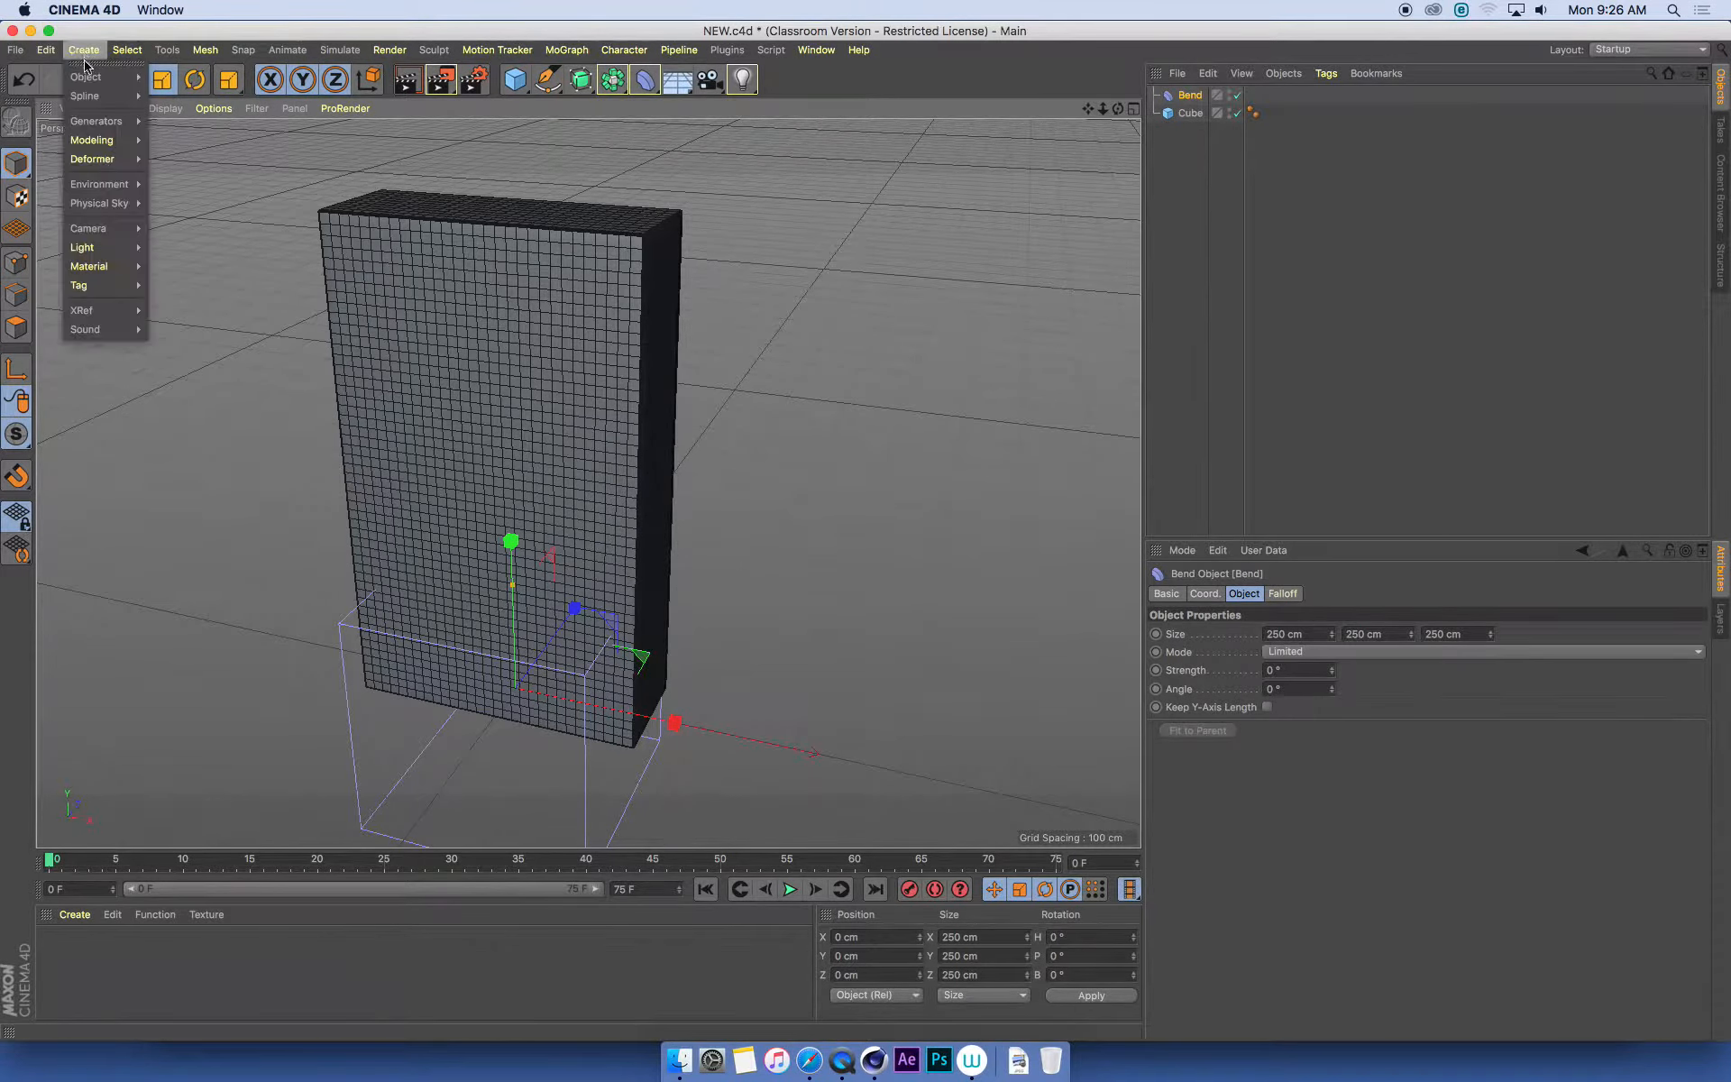
mouse_move(99, 128)
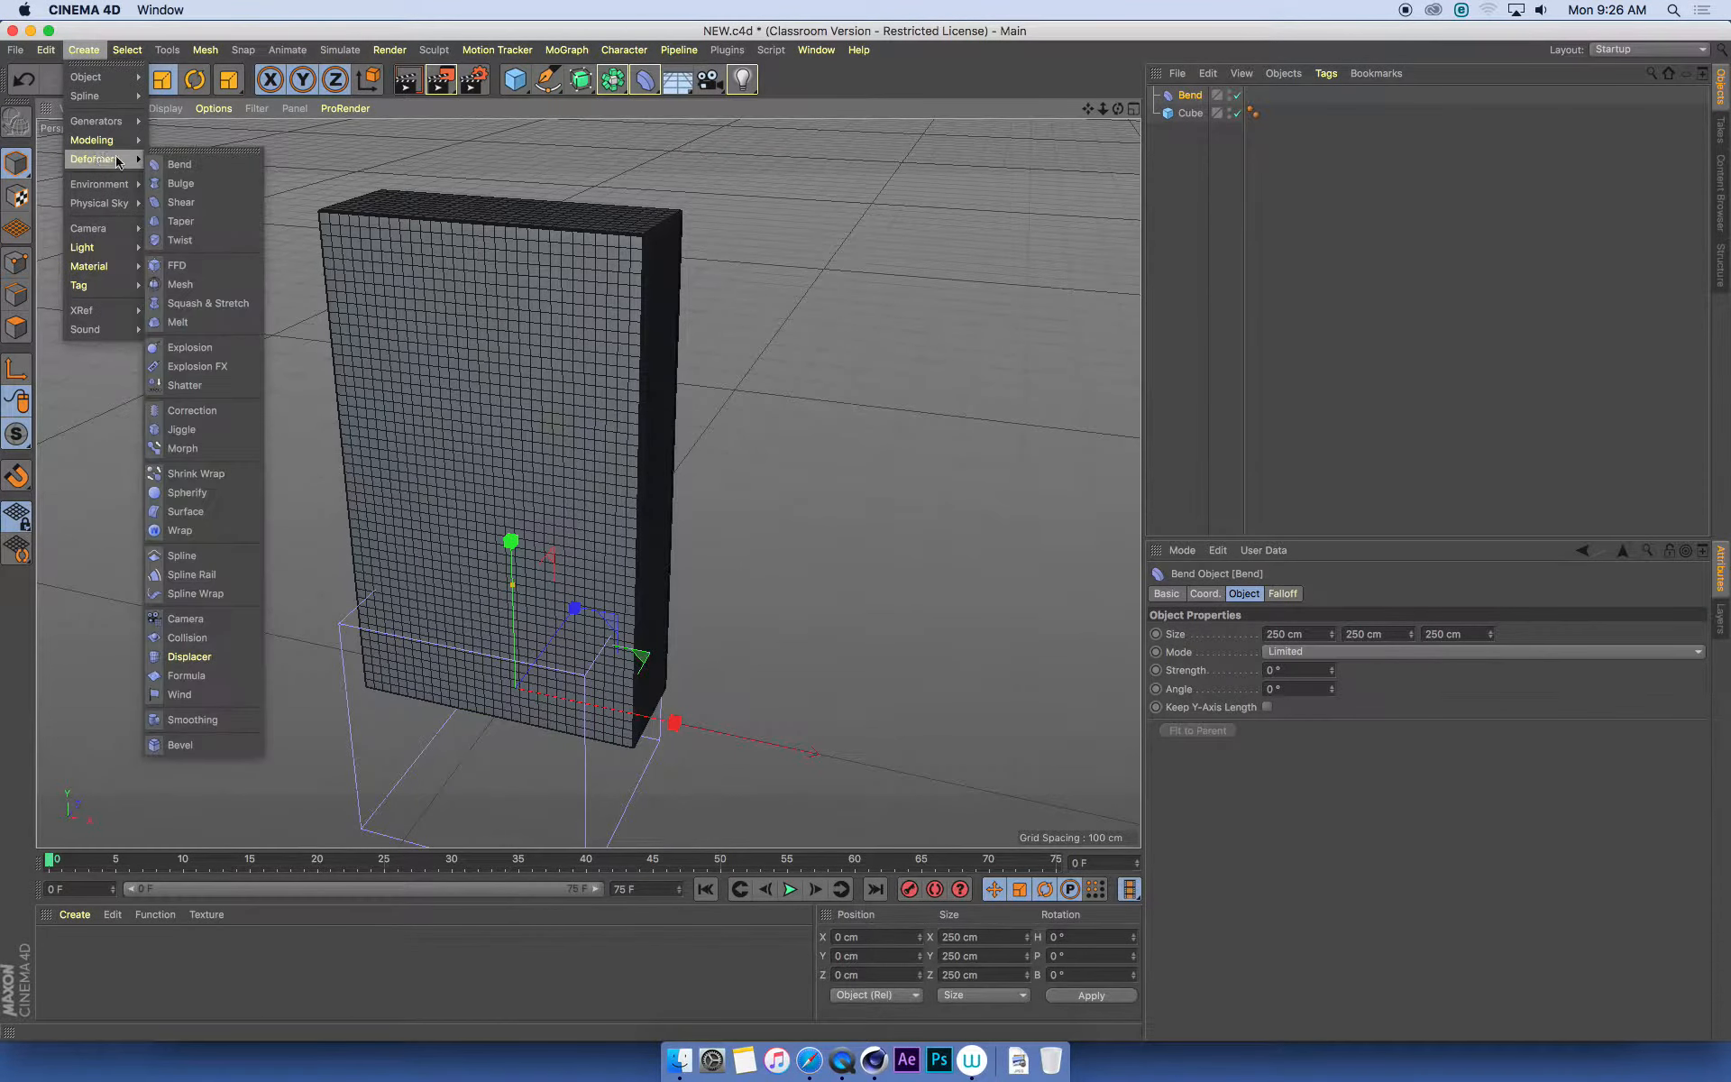
click(214, 238)
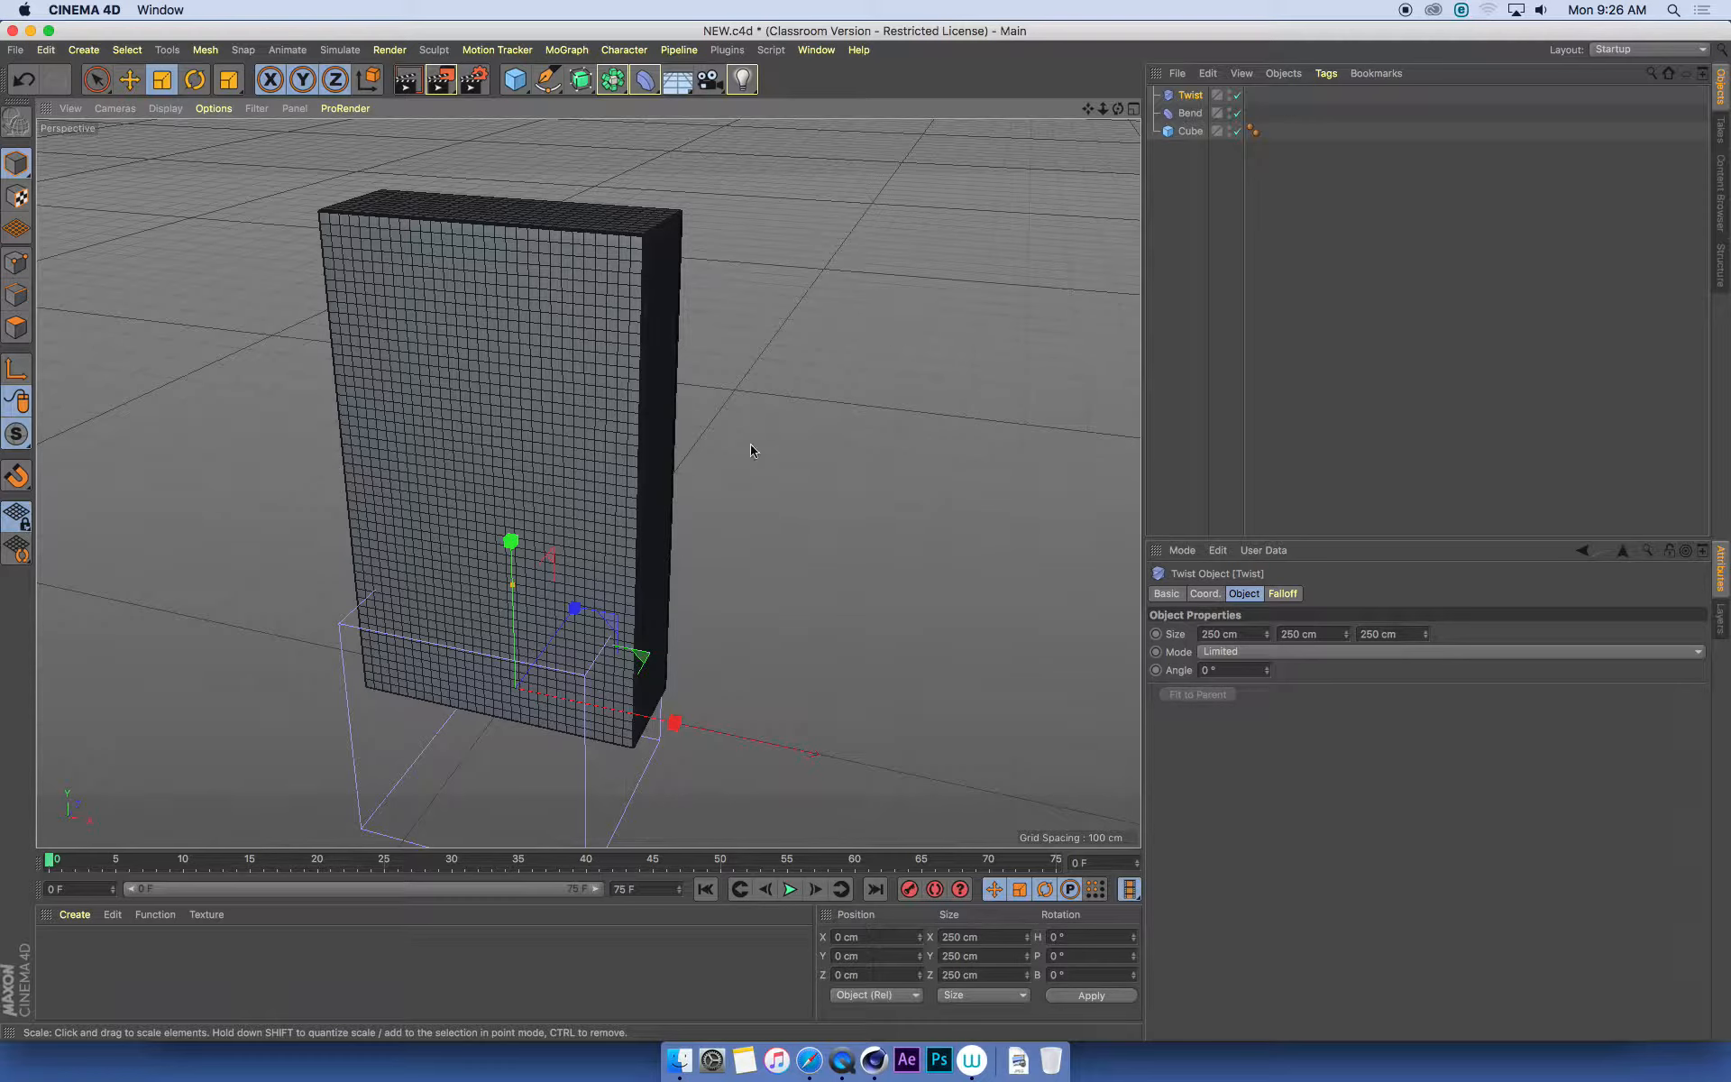
Add a Squash & Stretch deformer to the scene
click(84, 49)
mouse_move(102, 162)
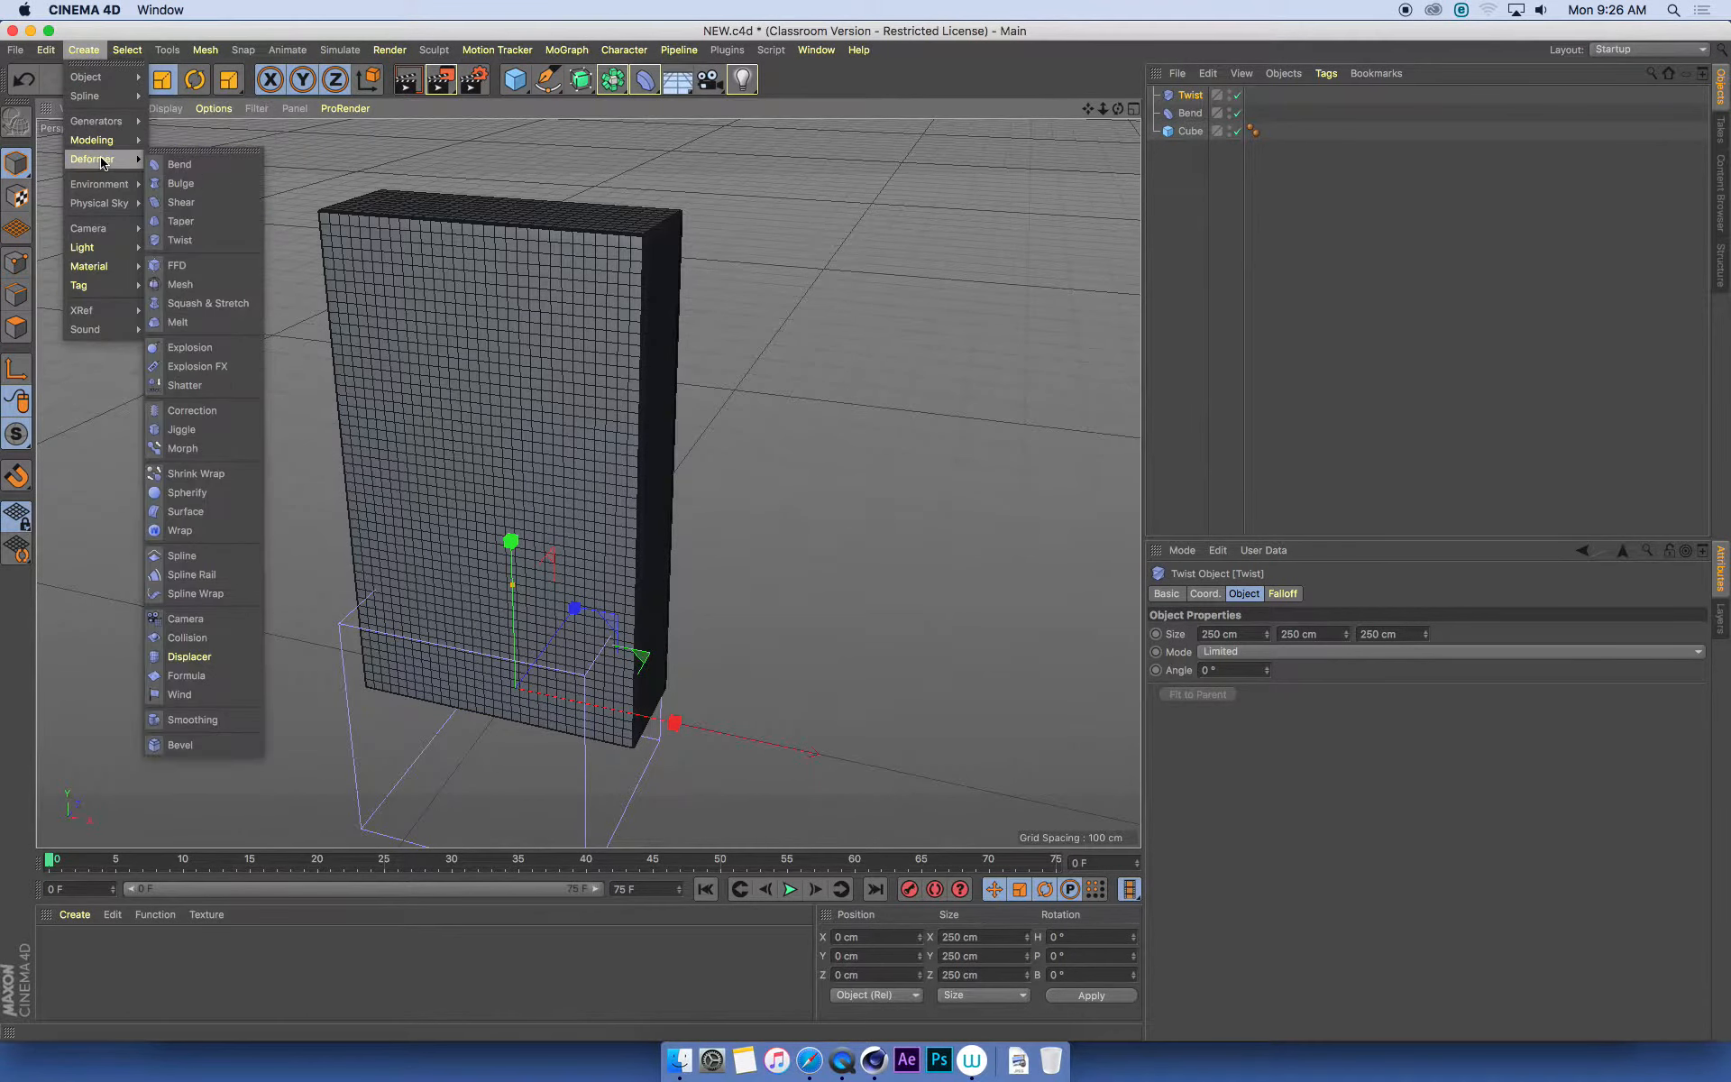
click(231, 305)
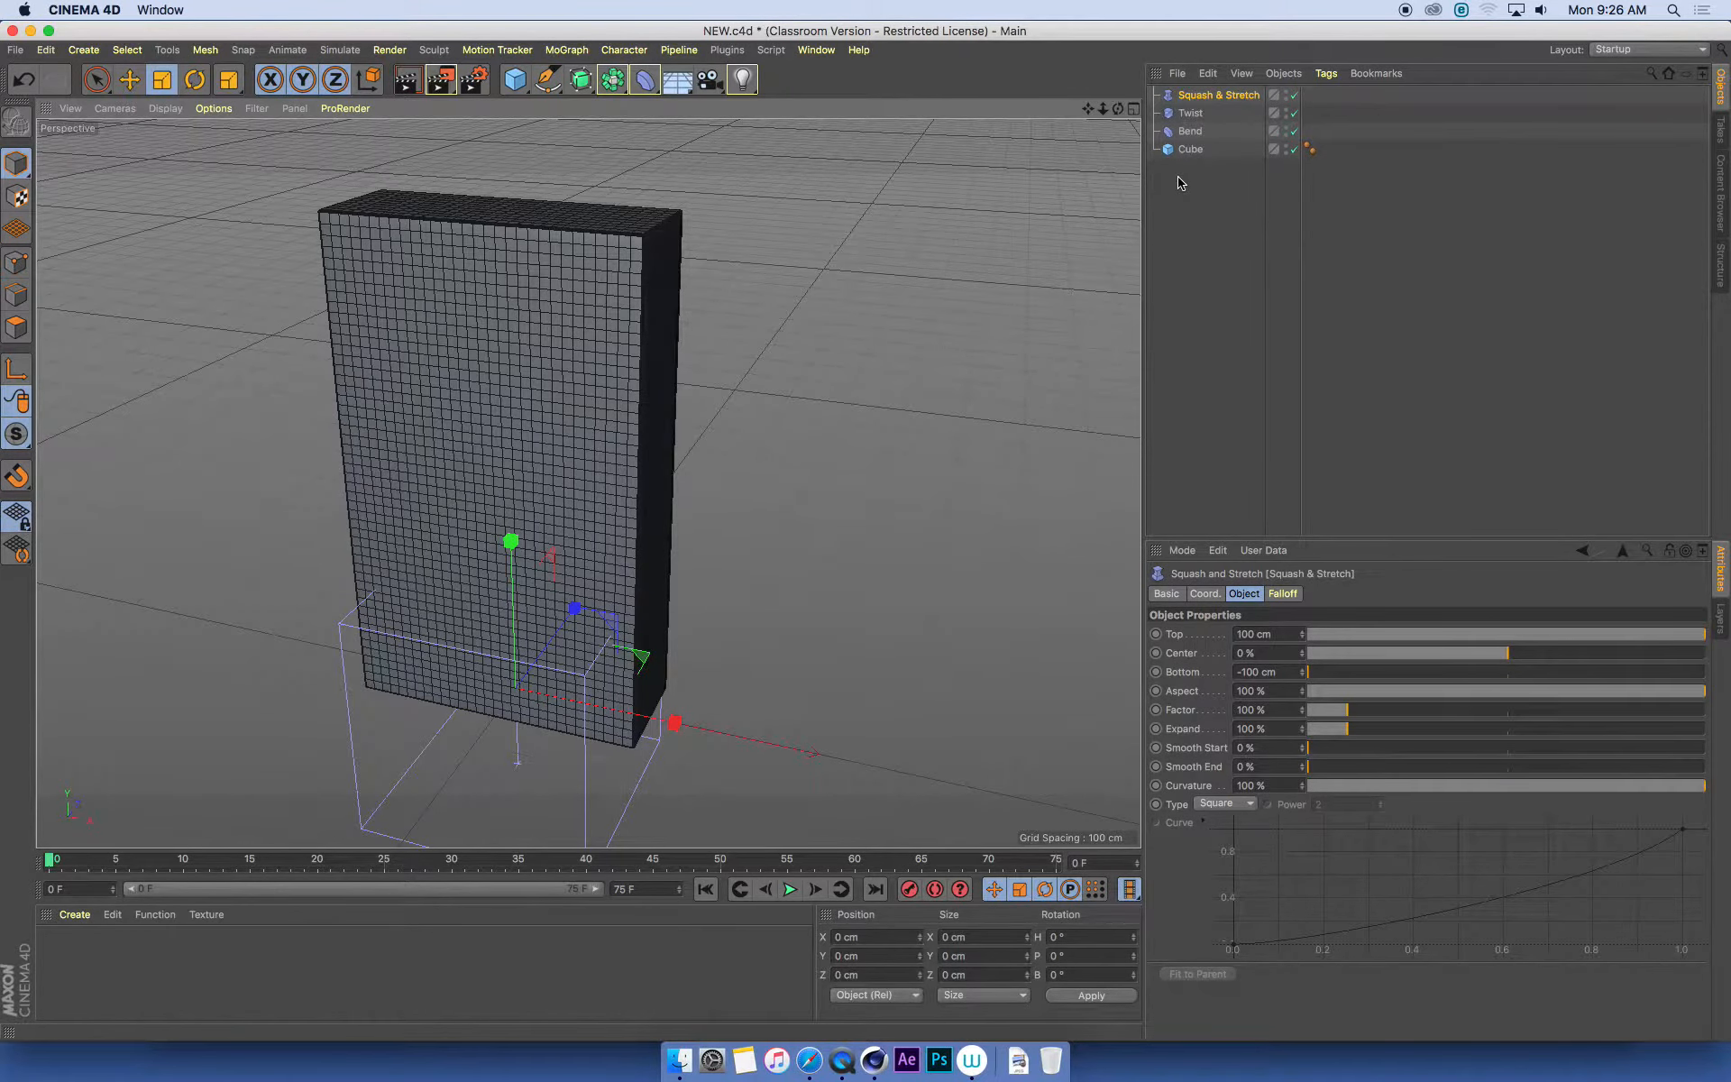
Make the Bend deformer a child of the cube and fit its bounds to the parent
alt+drag(707, 402, 651, 355)
alt+drag(715, 559, 680, 555)
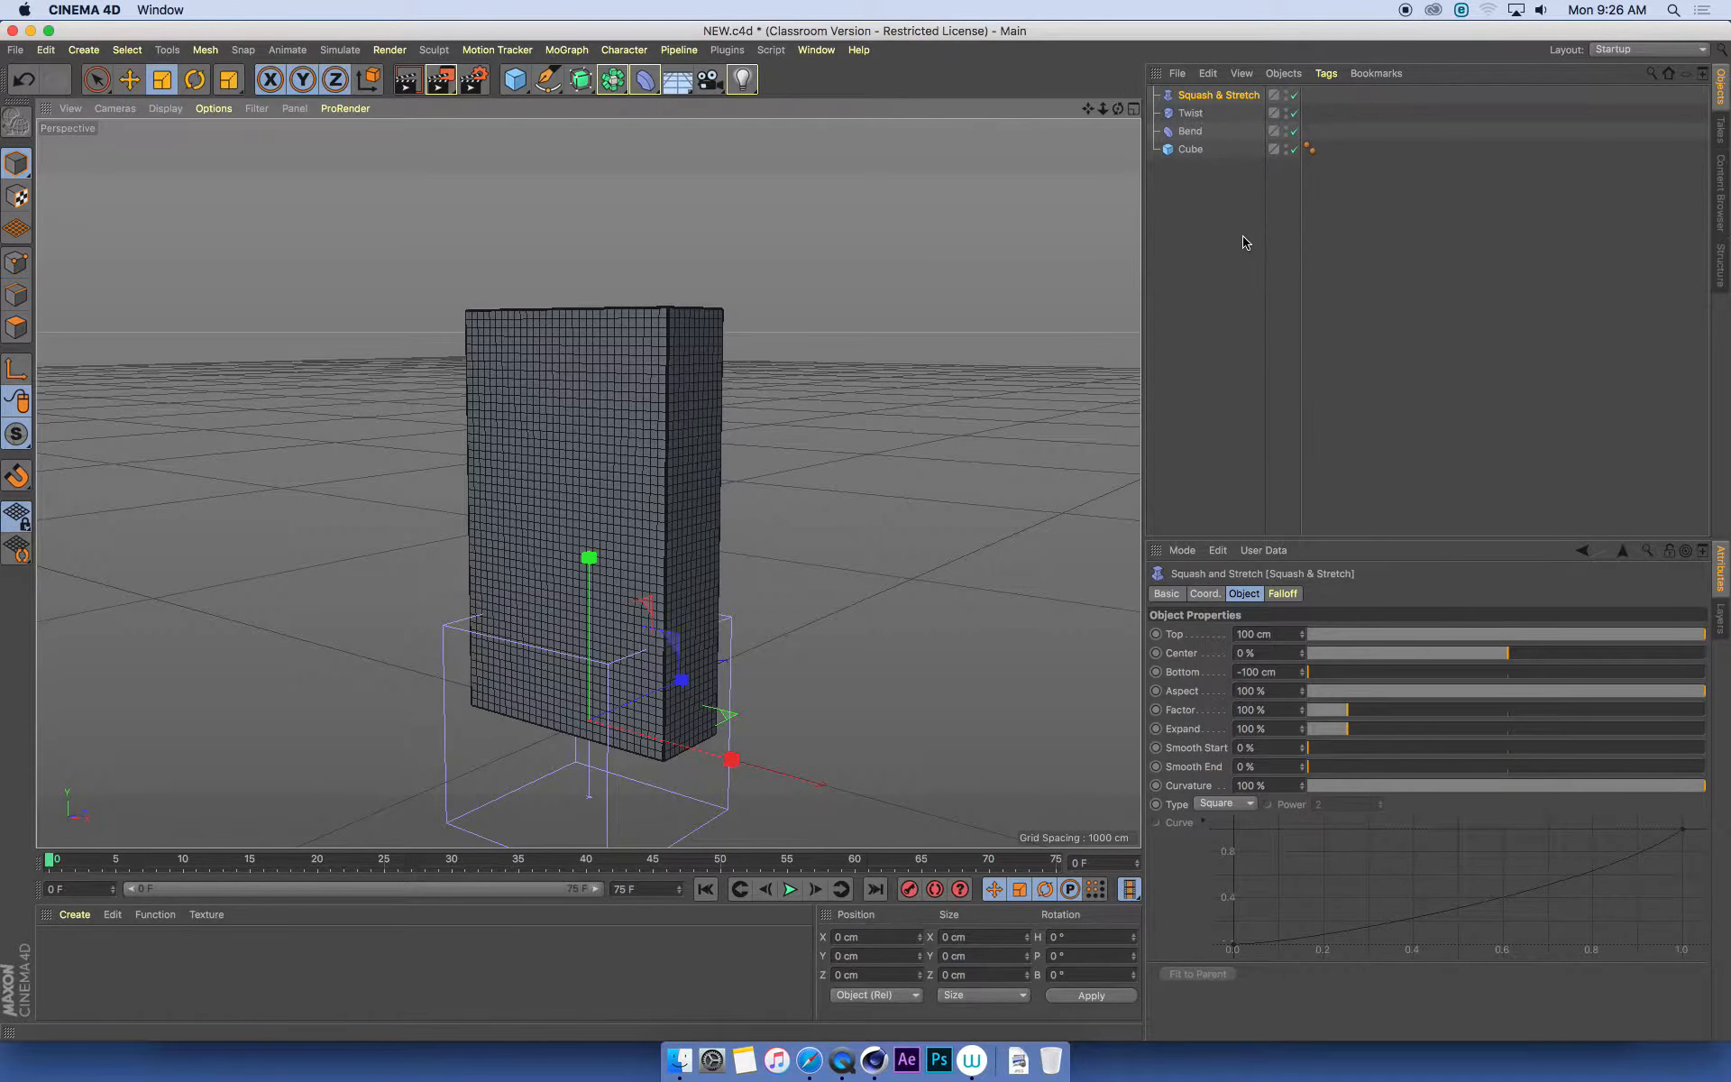
click(1194, 132)
mouse_move(1196, 133)
mouse_down()
mouse_move(1224, 98)
mouse_move(1192, 150)
mouse_up()
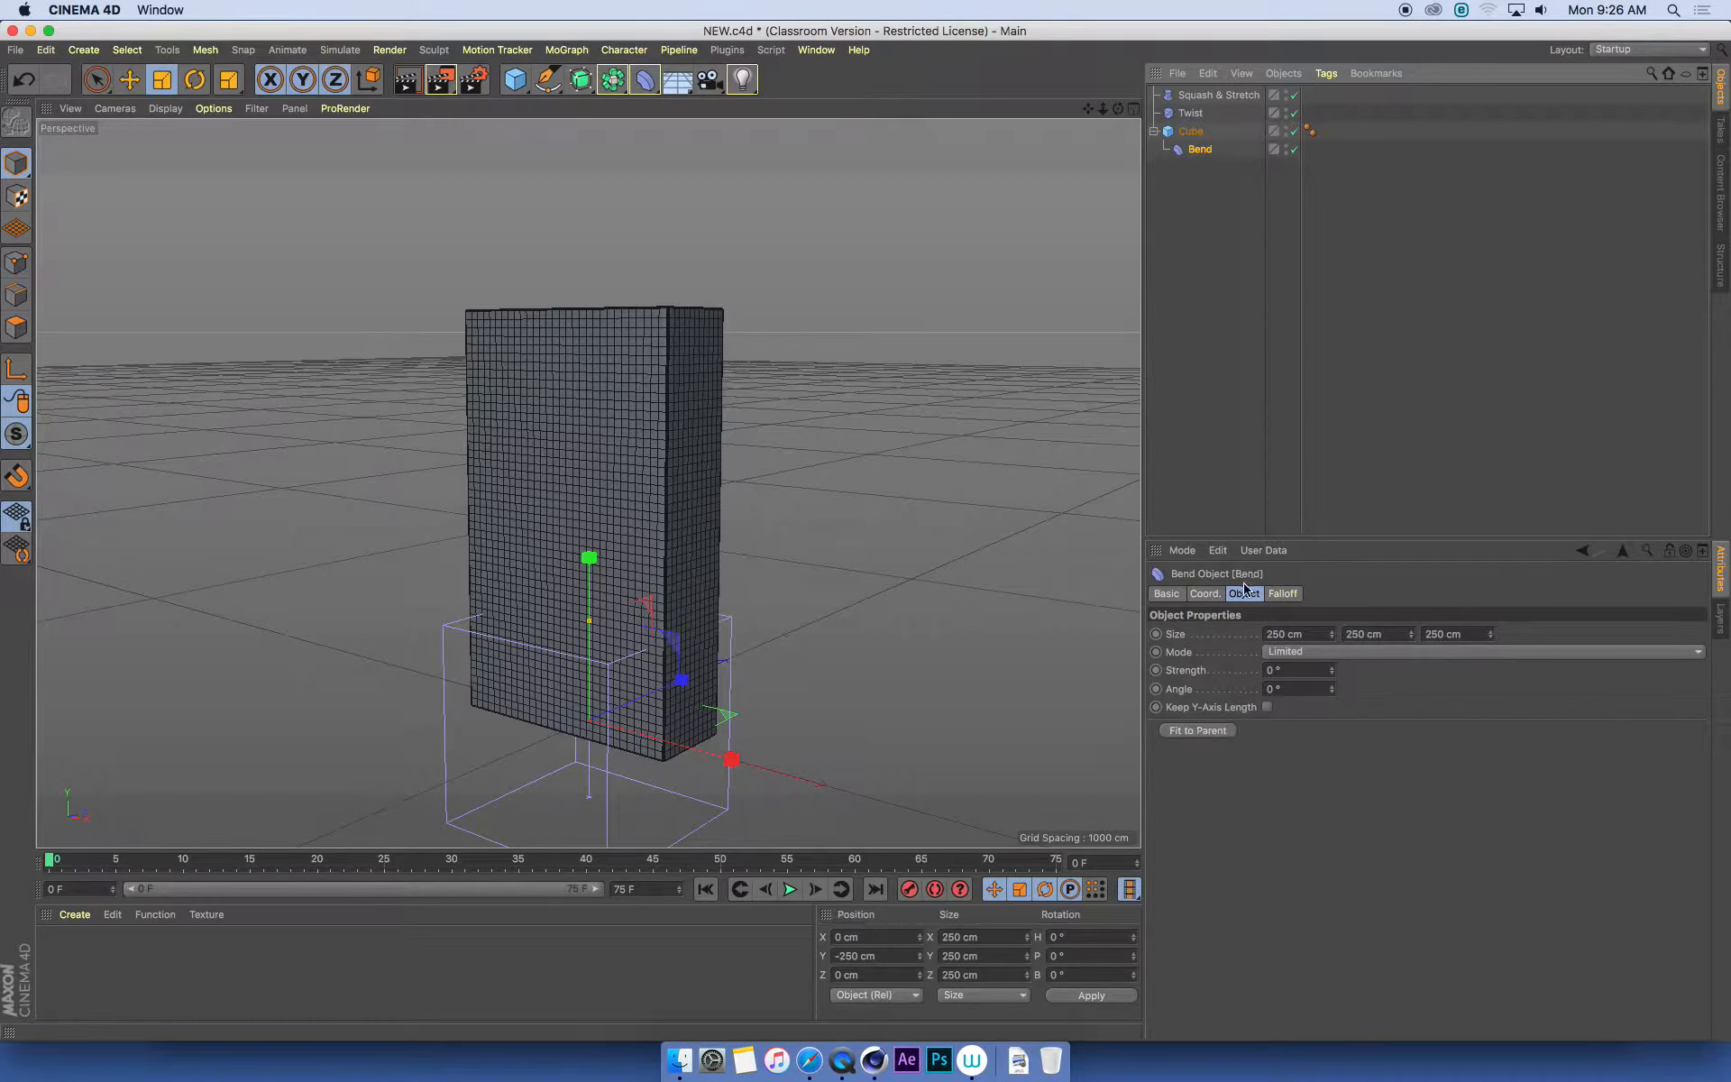
click(1214, 733)
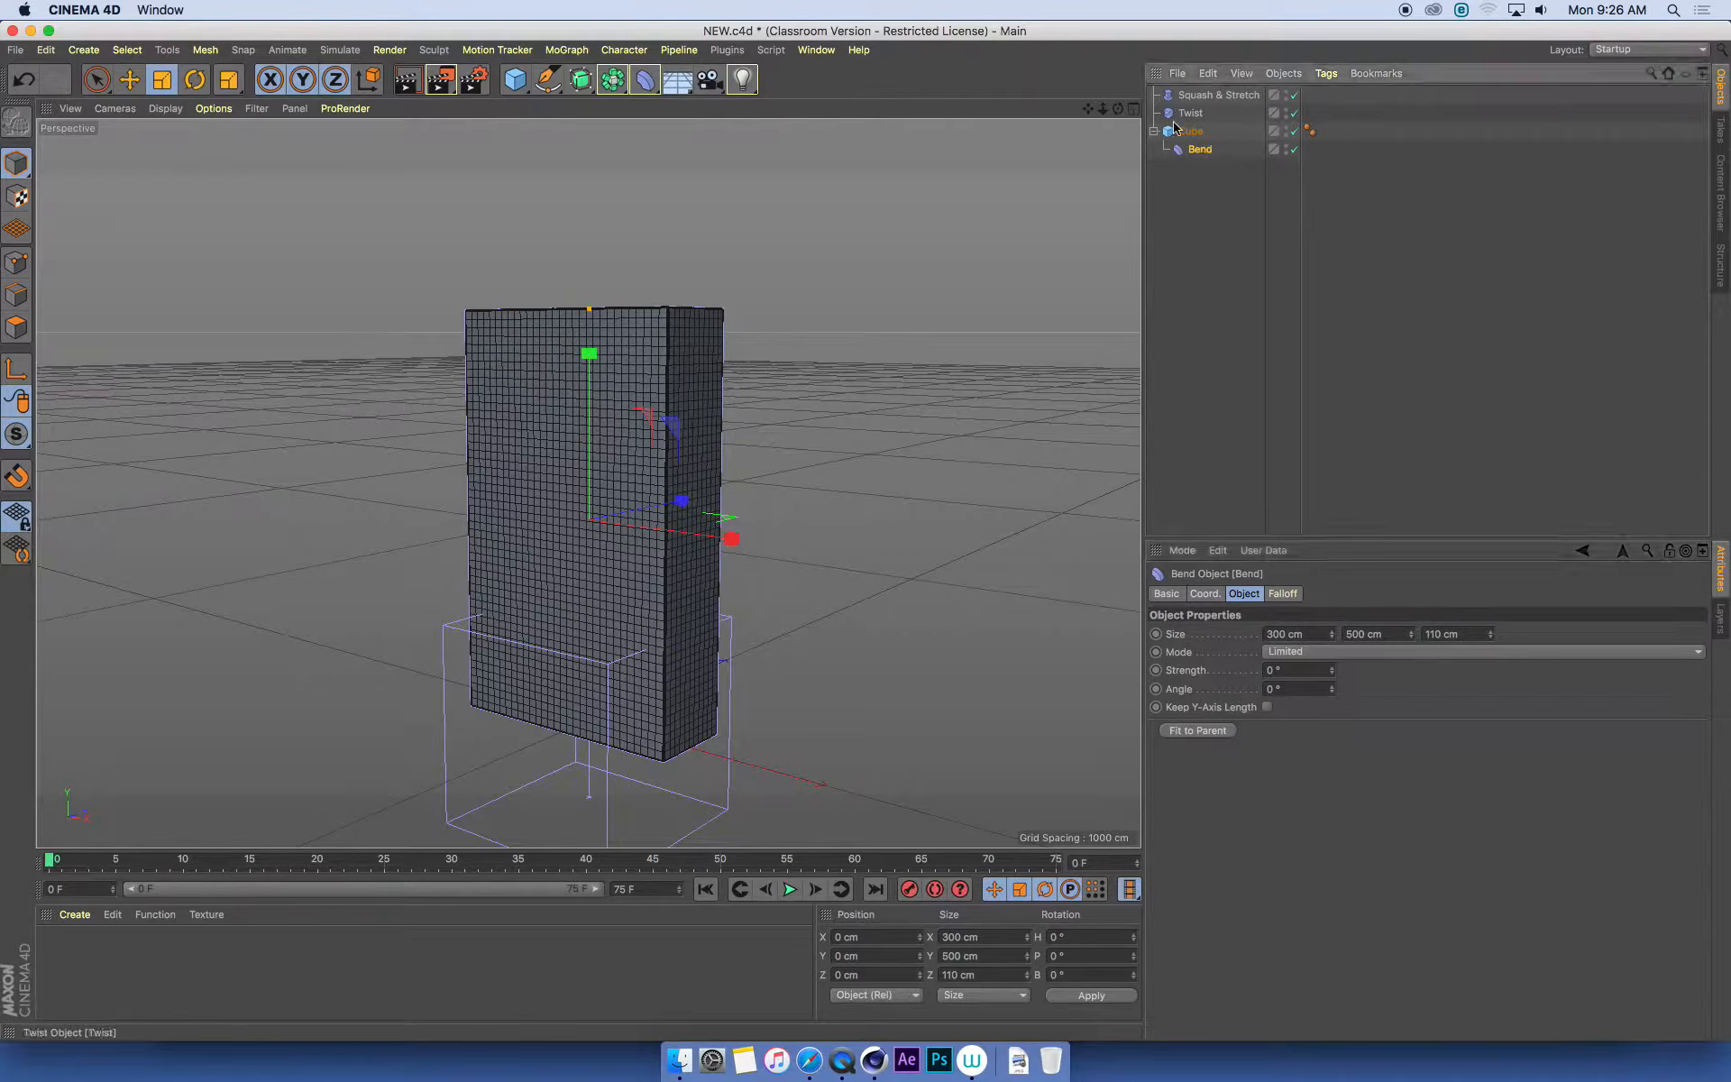
Try out the Bend deformer's strength and angle, resetting both to 0°
drag(1332, 670, 1262, 689)
right_click(1332, 689)
right_click(1332, 670)
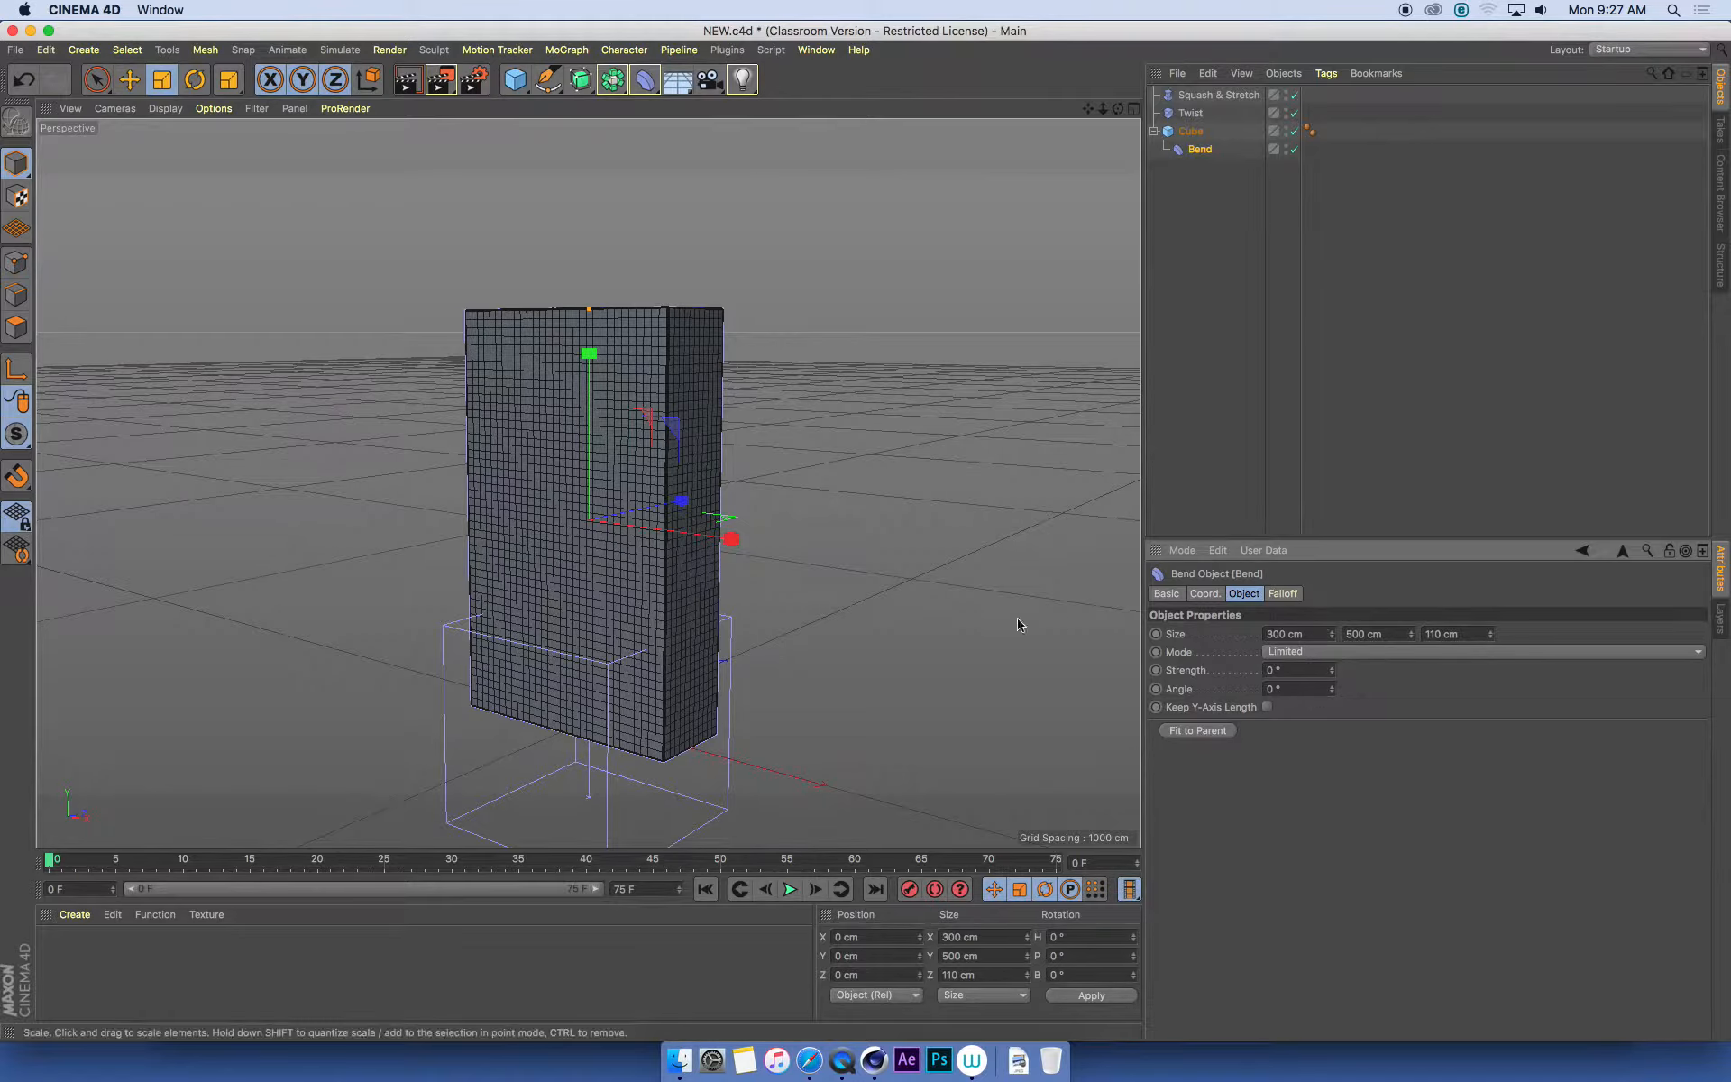
Raise the Bend strength to 71° and turn on Keep Y-Axis Length
drag(1332, 672, 1338, 642)
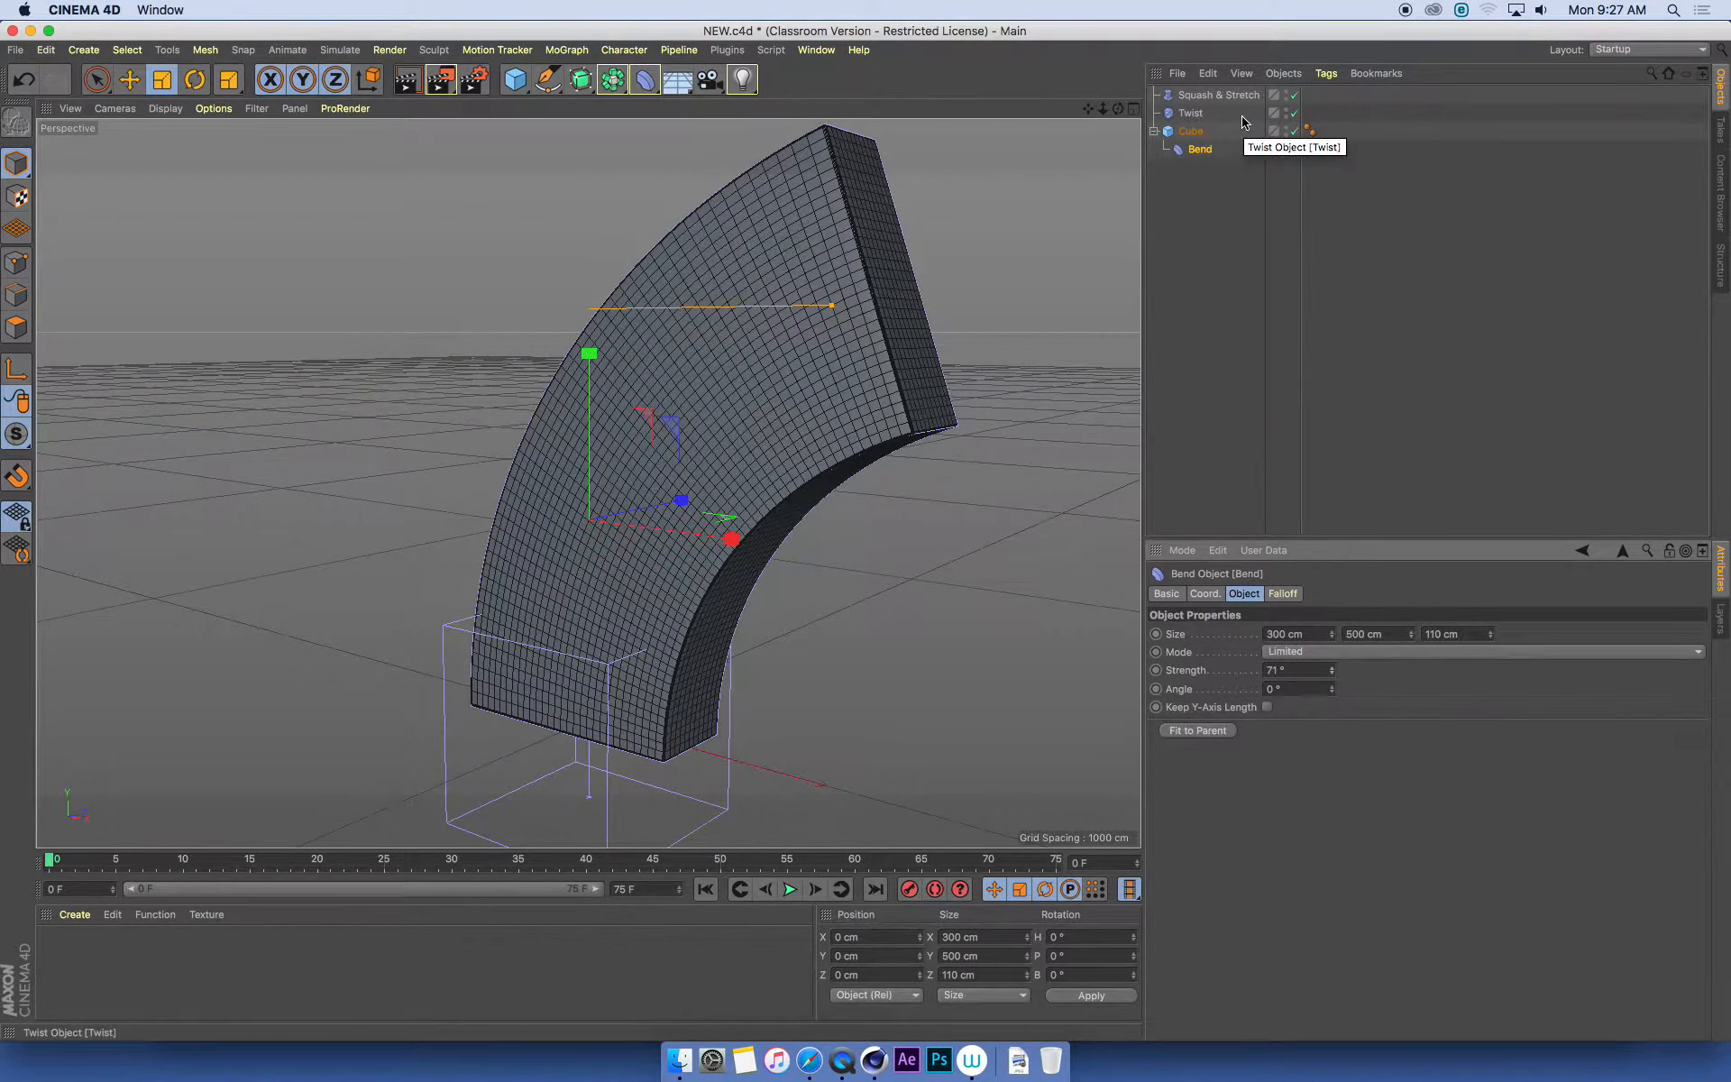
click(1268, 708)
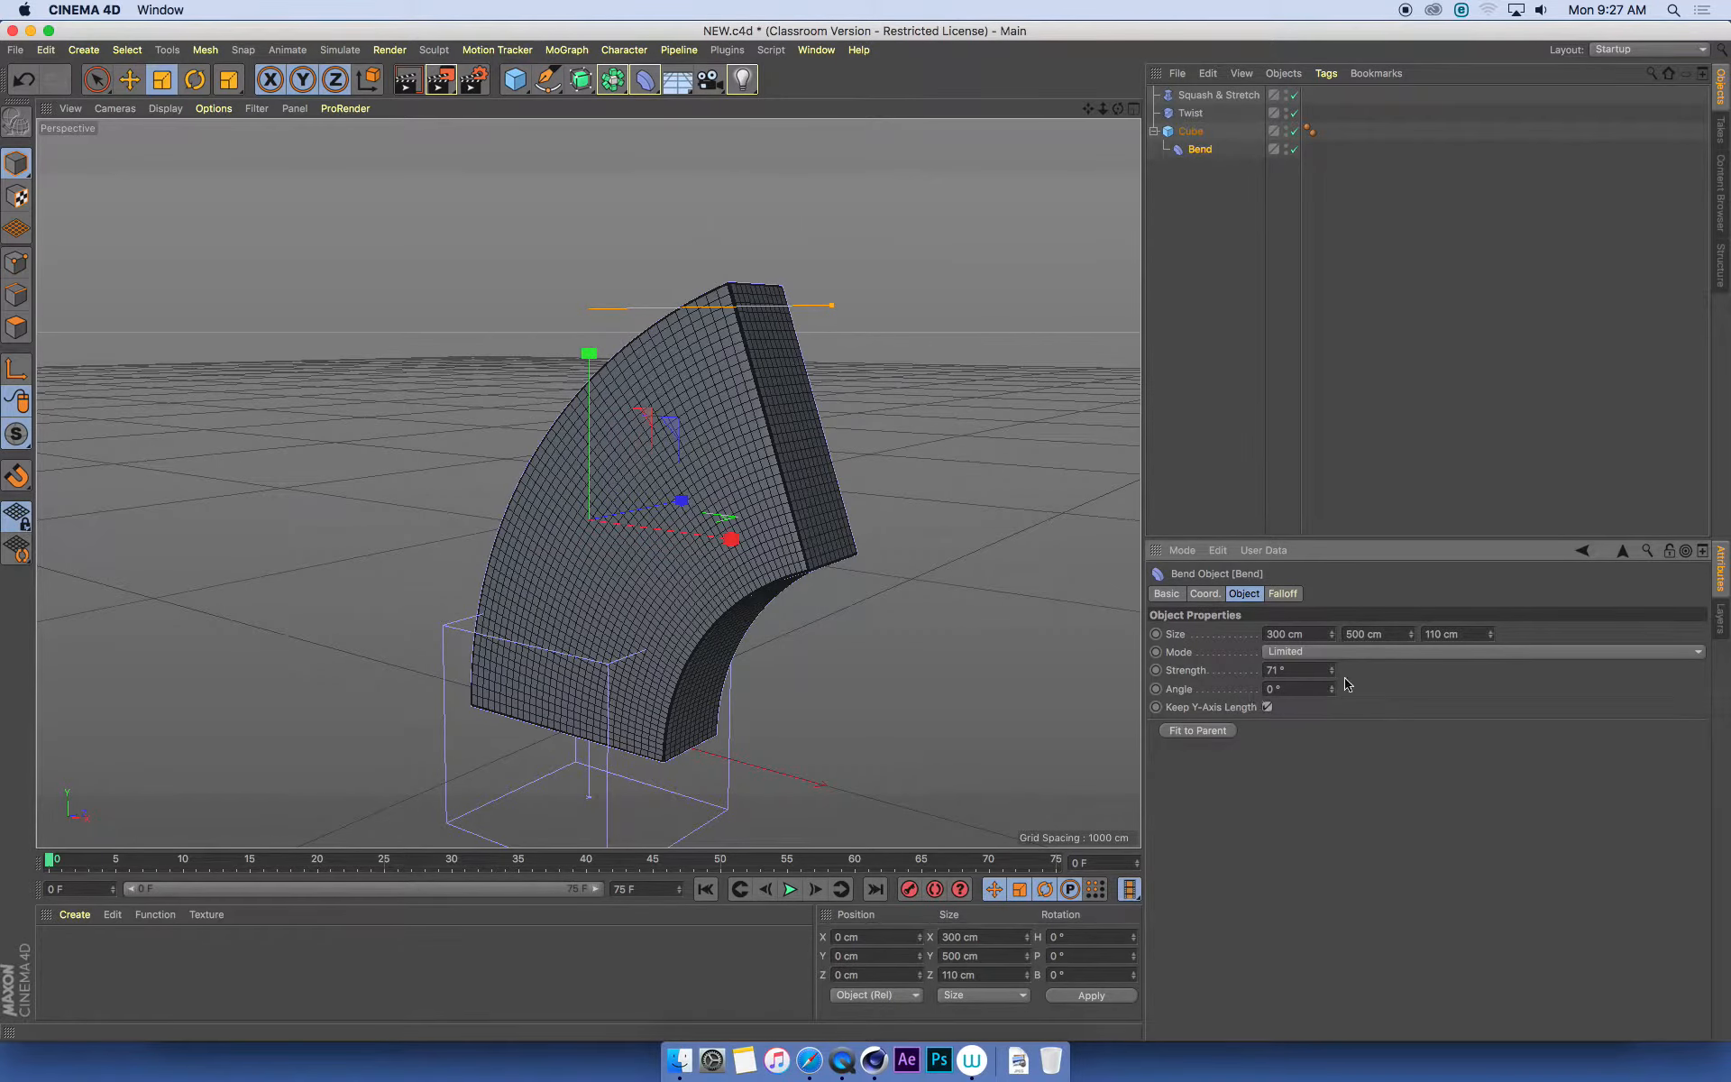
Try Bend strengths of 52° and 71° with the Y-axis length kept, and reset the strength to 0°
mouse_move(1334, 676)
mouse_down()
mouse_move(1334, 700)
mouse_move(1334, 636)
mouse_move(1334, 690)
mouse_move(1333, 672)
mouse_up()
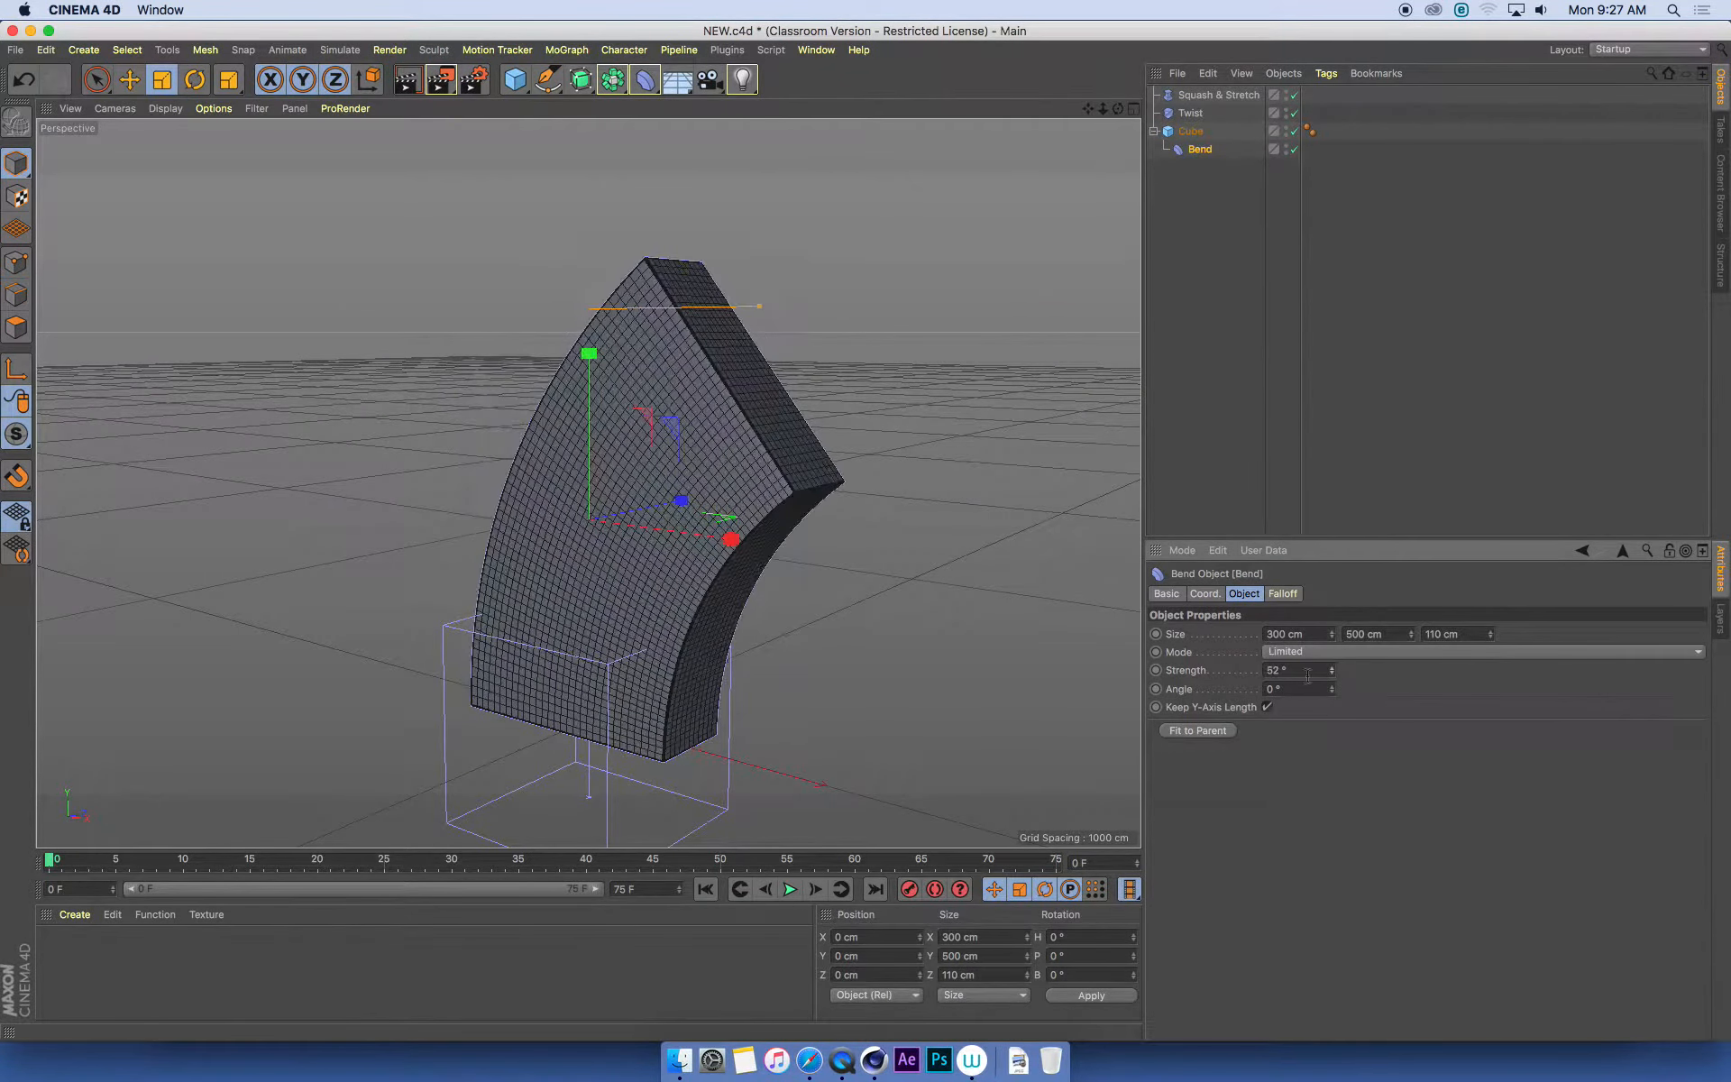
text(0)
key(Return)
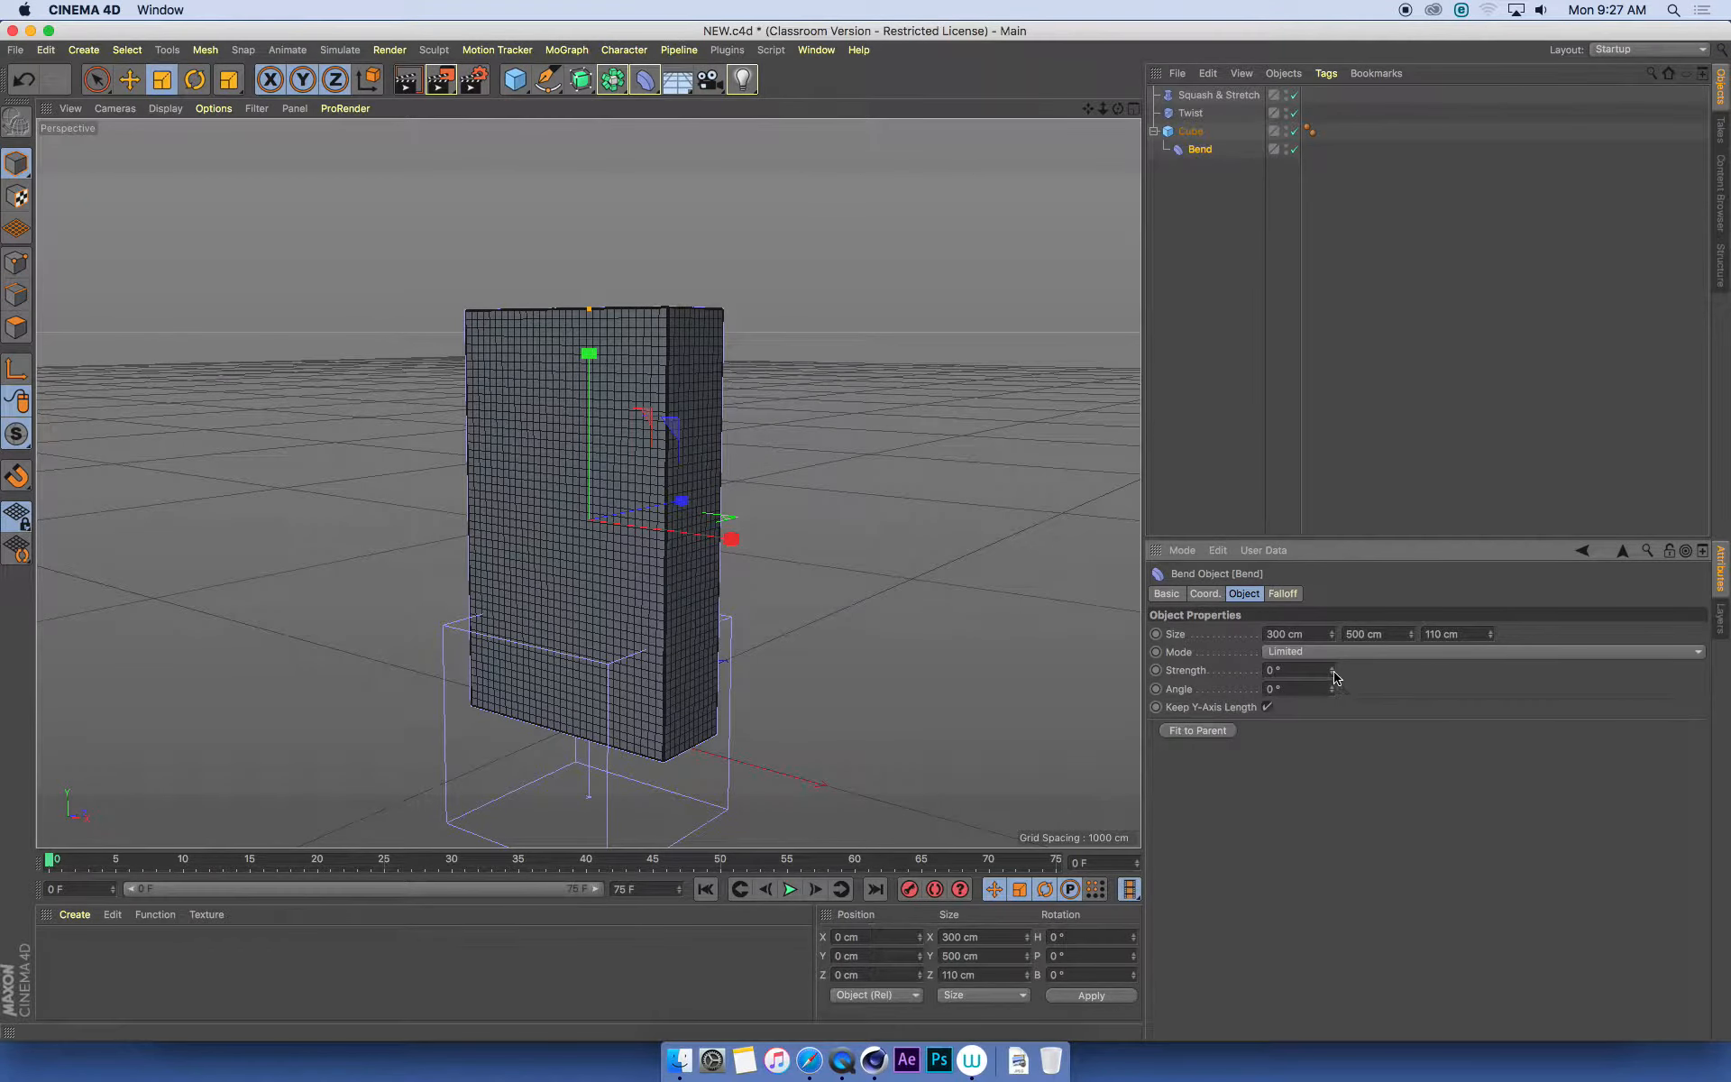
mouse_move(1336, 678)
mouse_down()
mouse_move(1336, 622)
mouse_move(1336, 649)
mouse_up()
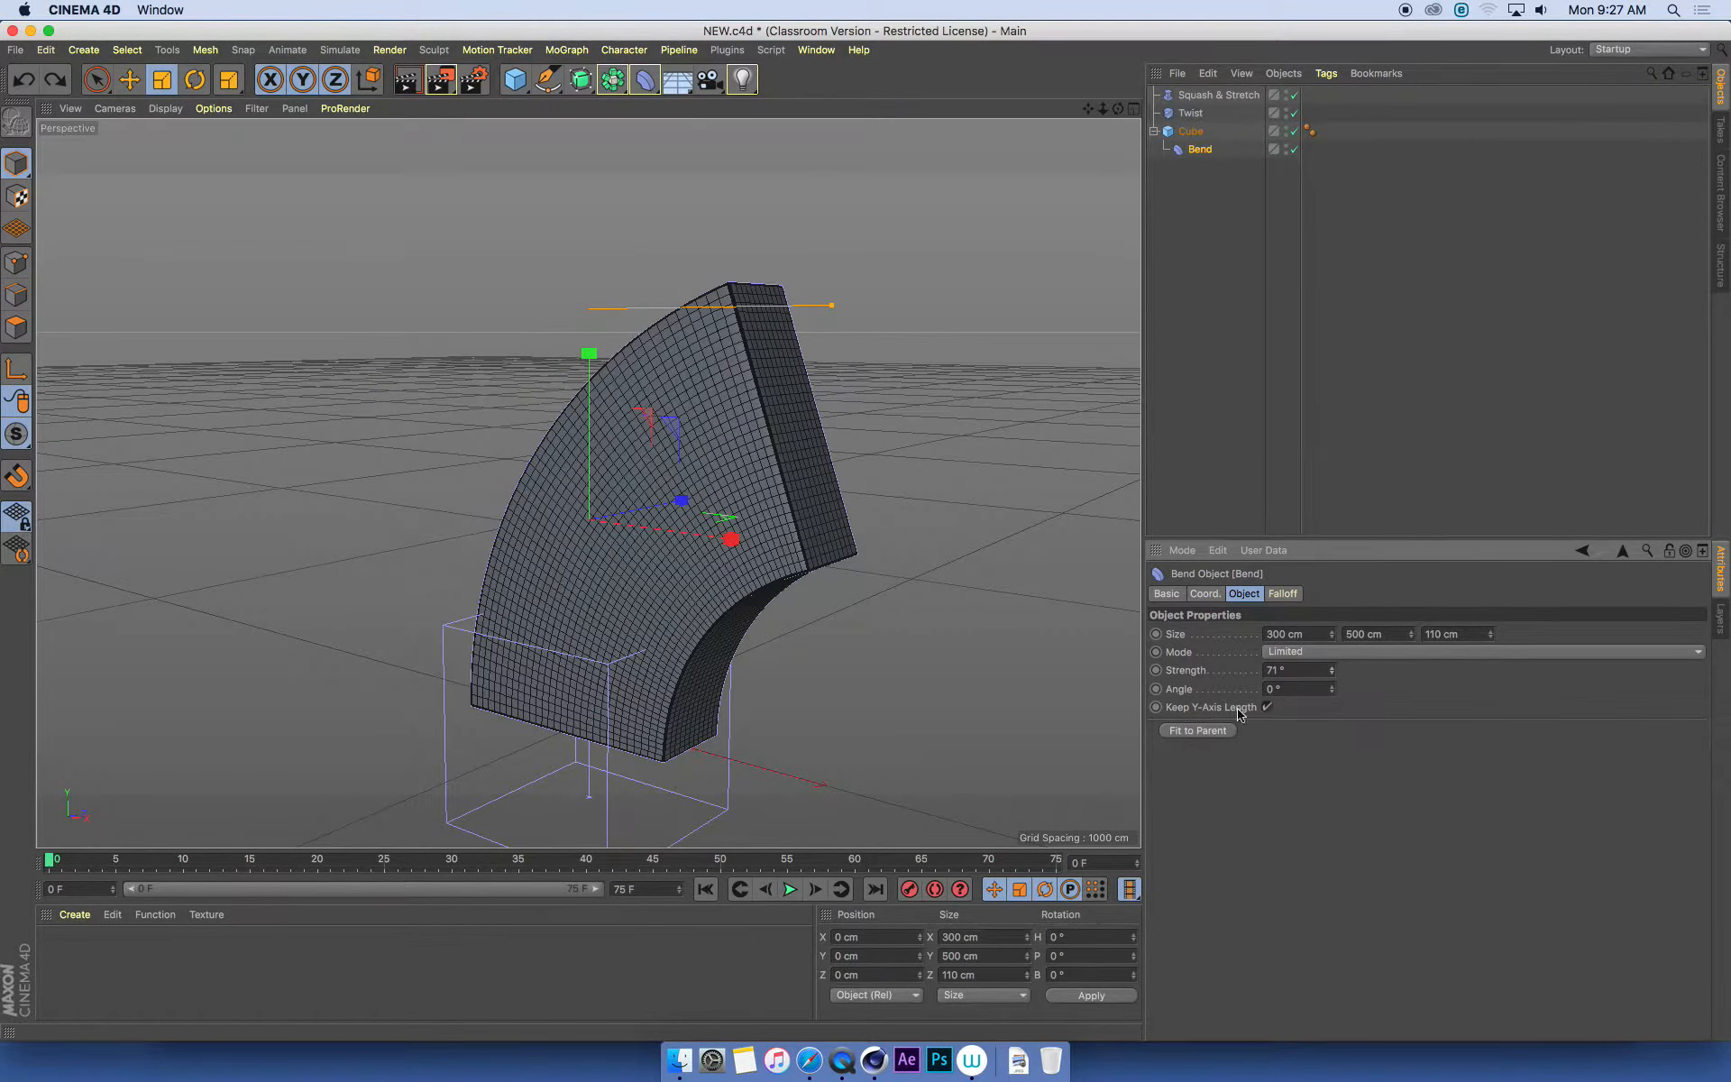
double_click(1288, 670)
text(0)
key(Return)
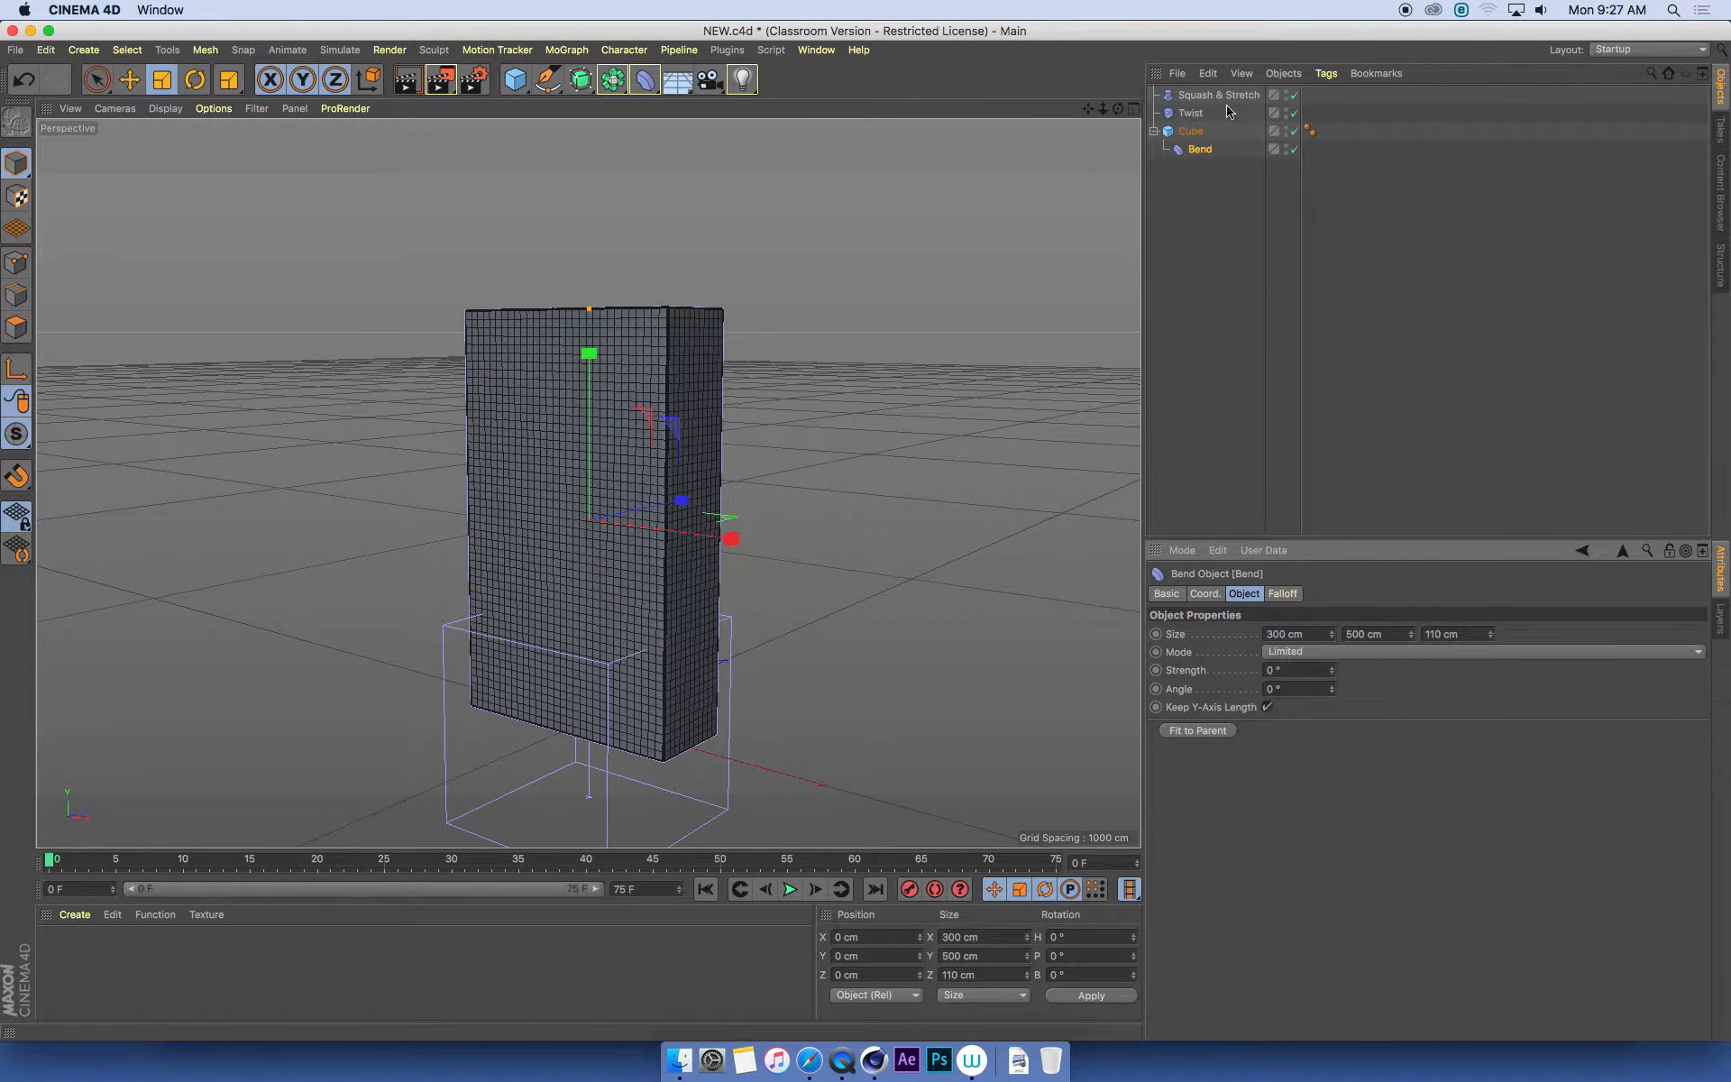
Make the Twist deformer a child of the cube and fit its bounds to the parent
drag(1190, 112, 1197, 137)
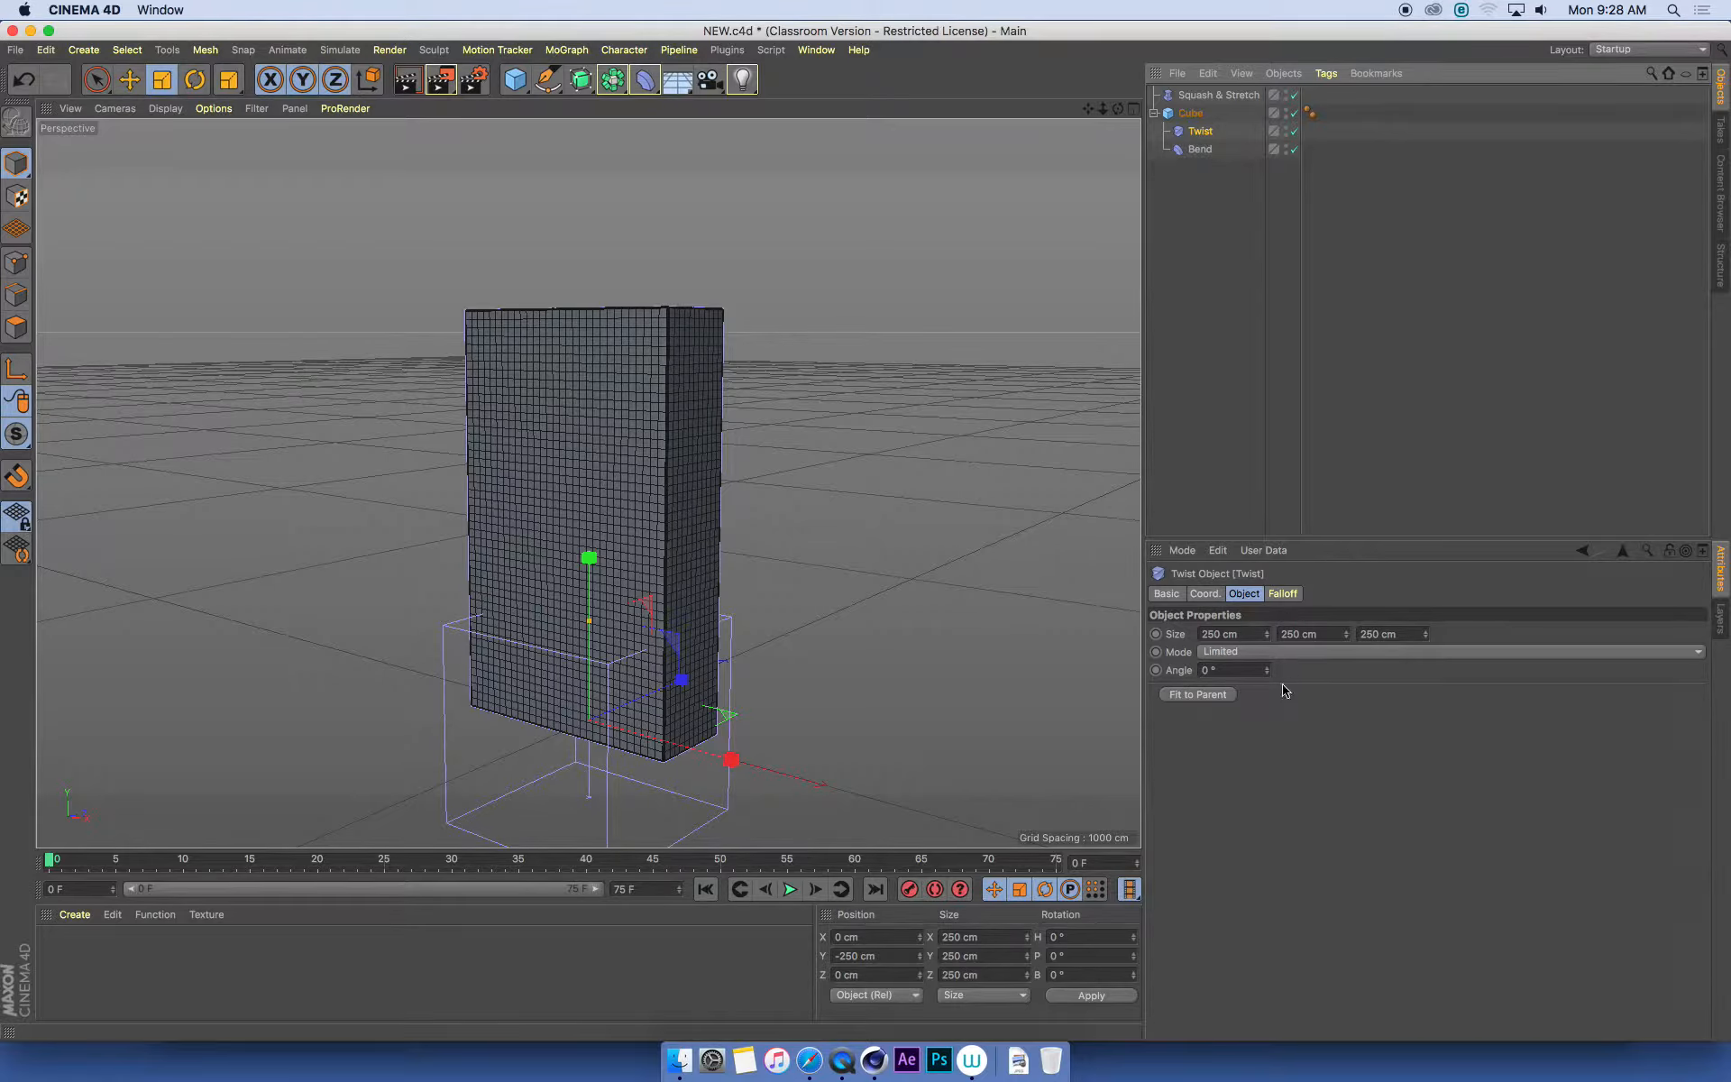
drag(1267, 670, 1306, 663)
key(ctrl+z)
click(1199, 697)
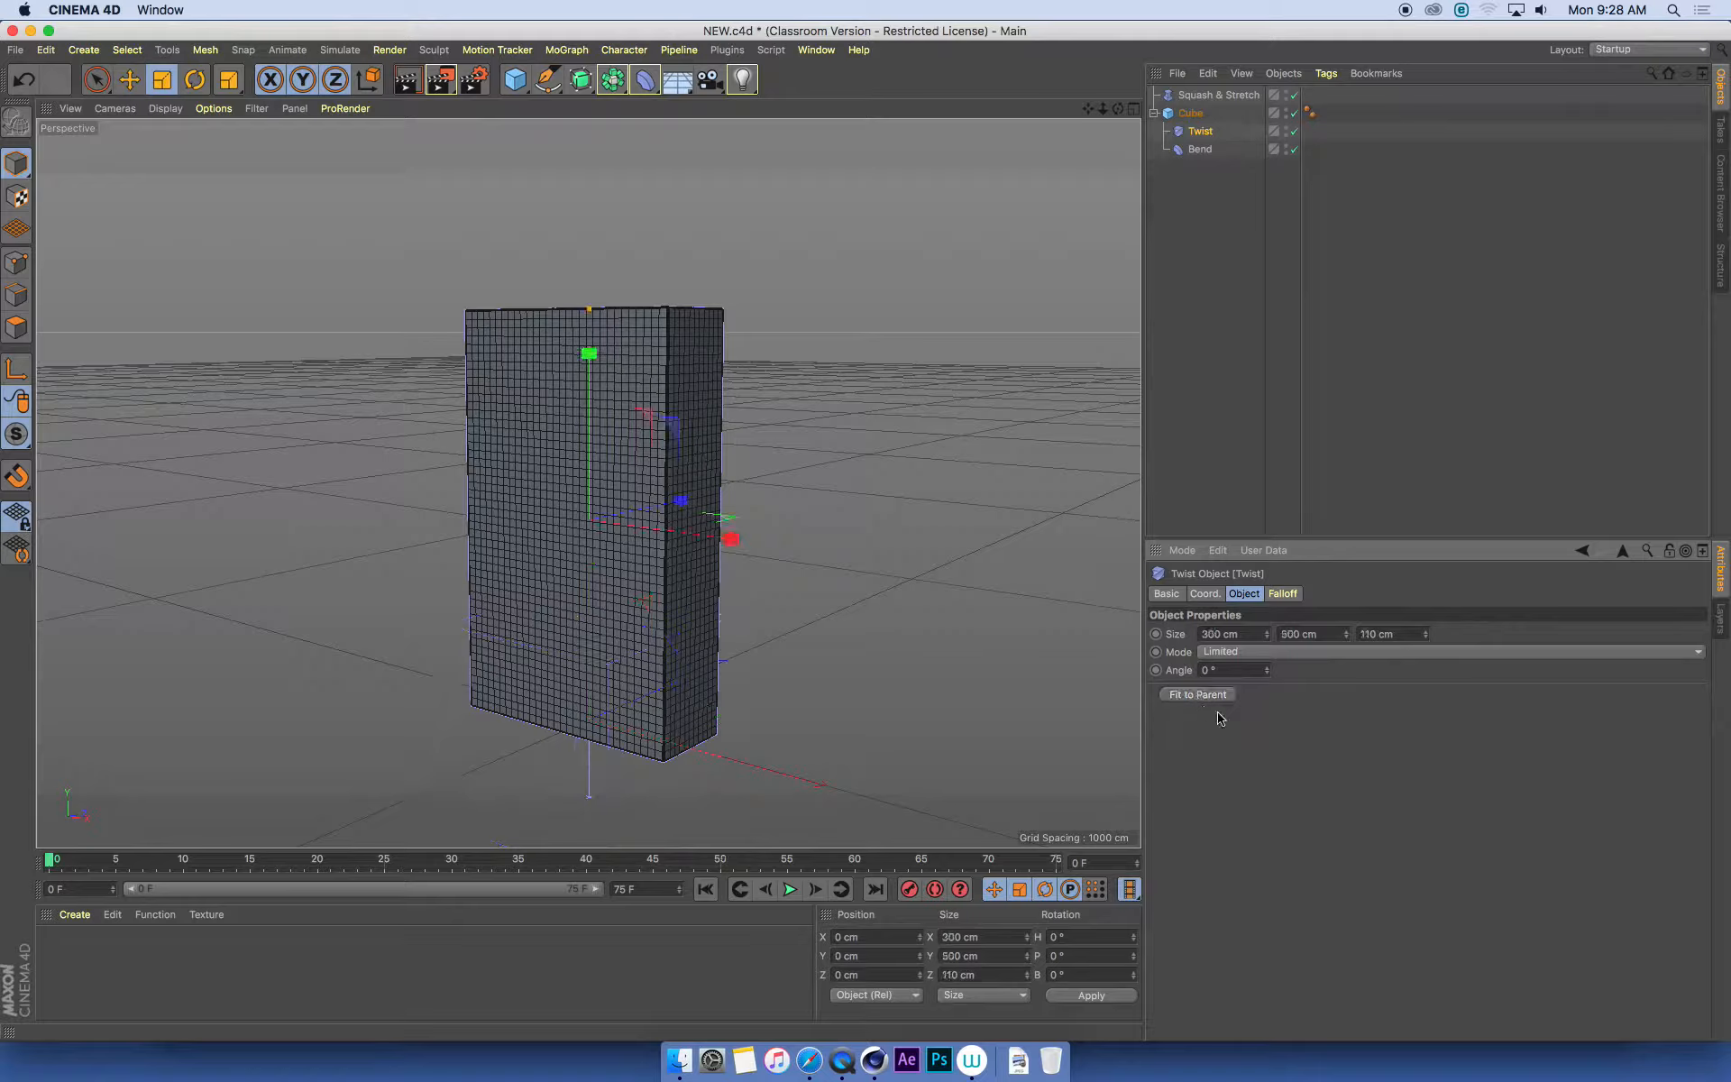
Try Twist angles of -82° and -30° on the cube and undo the twisting
drag(1270, 670, 1226, 675)
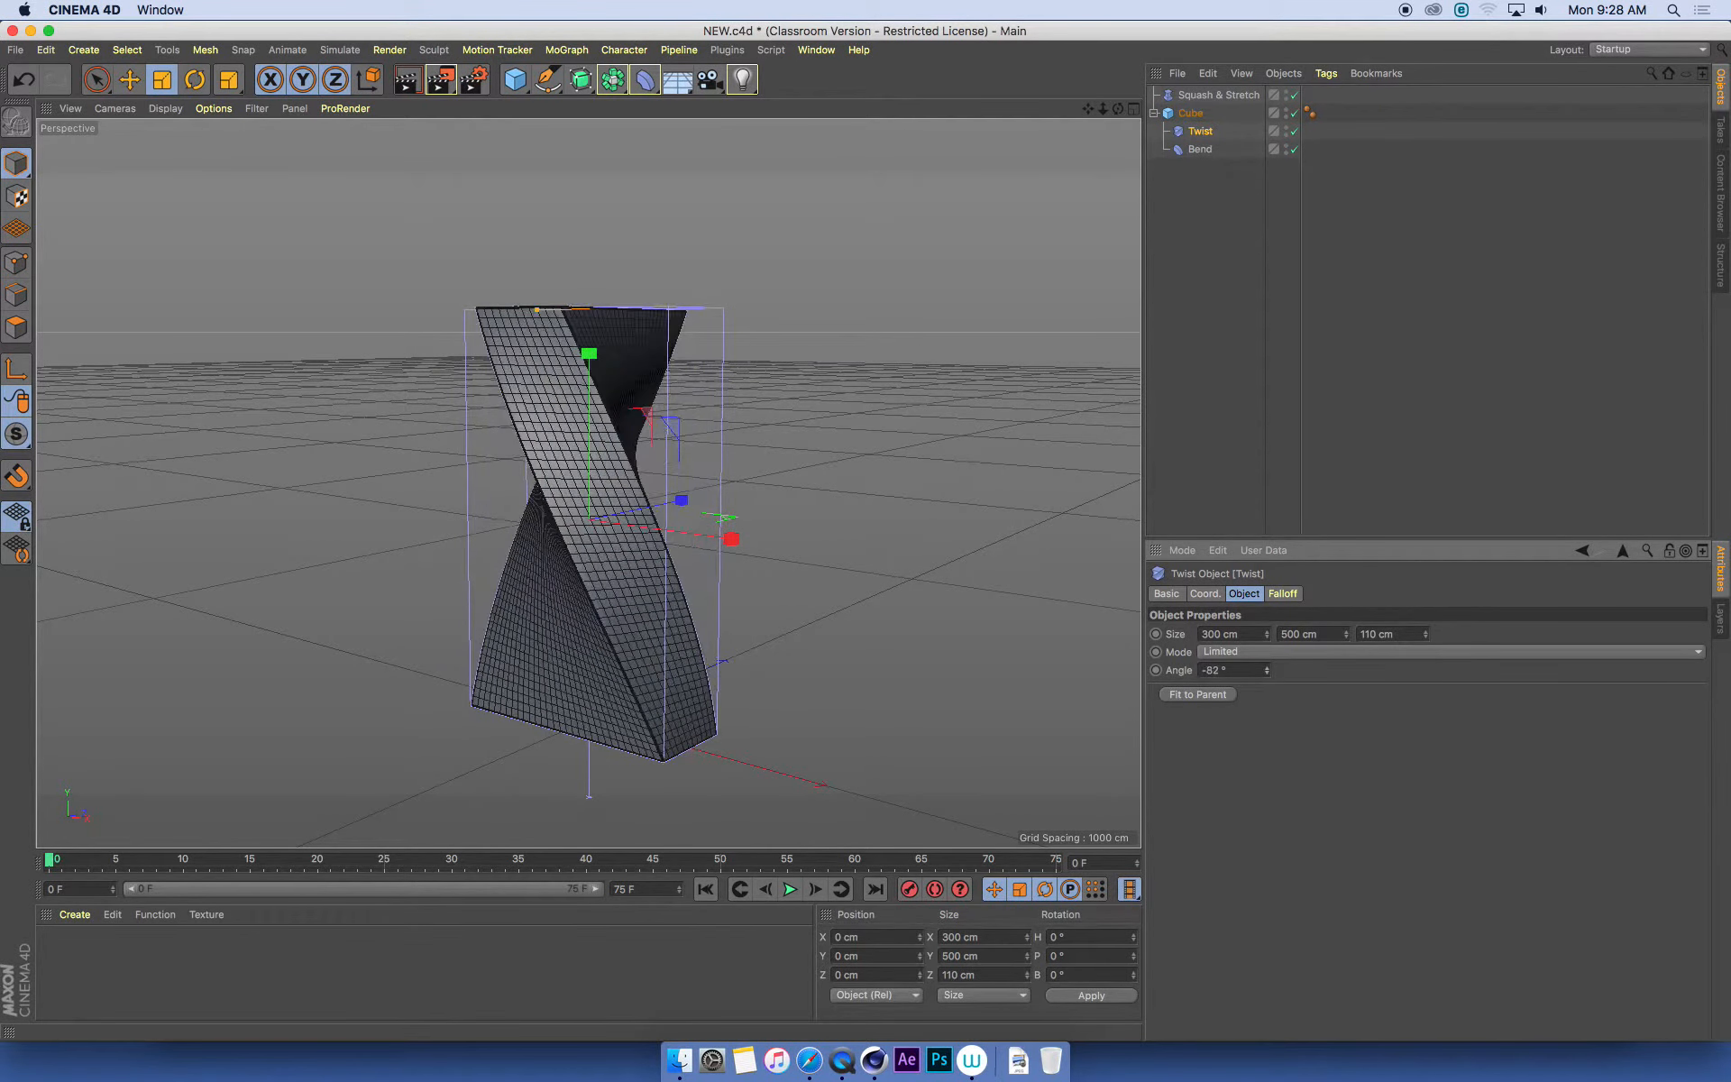
mouse_move(1266, 670)
mouse_down()
mouse_move(1200, 673)
mouse_move(1266, 670)
mouse_move(1240, 672)
mouse_up()
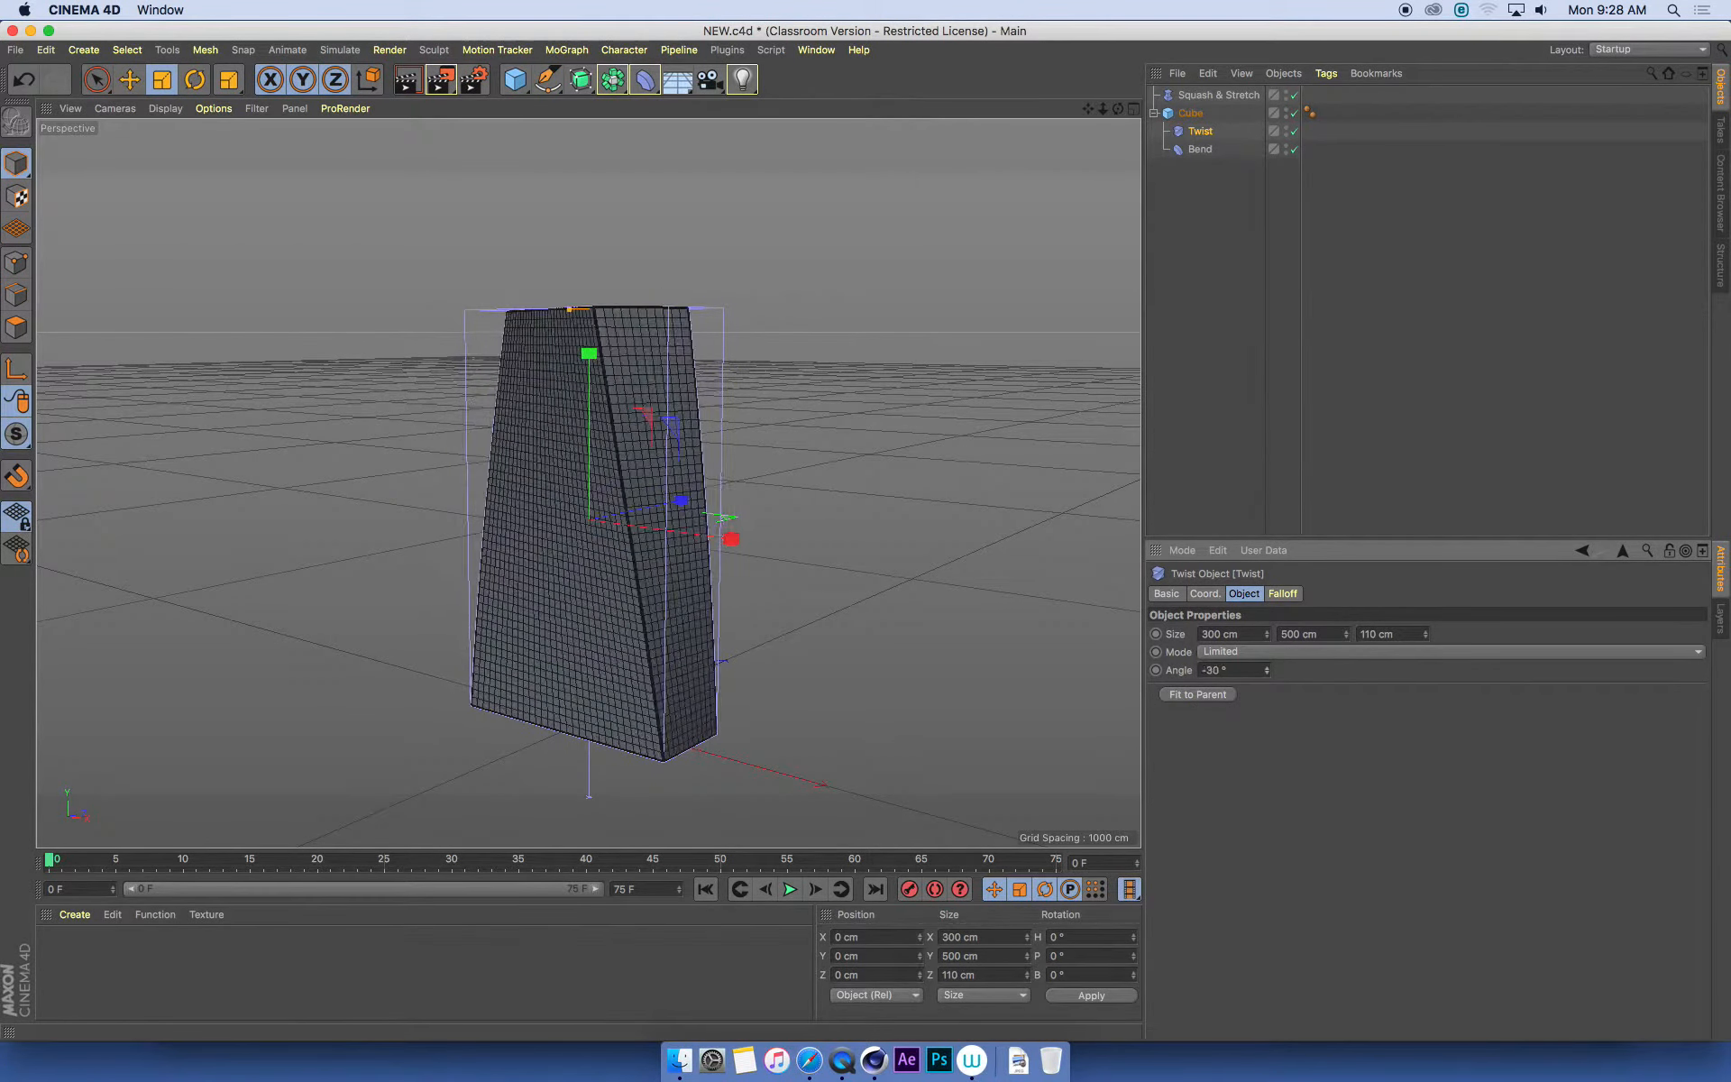
key(ctrl+z)
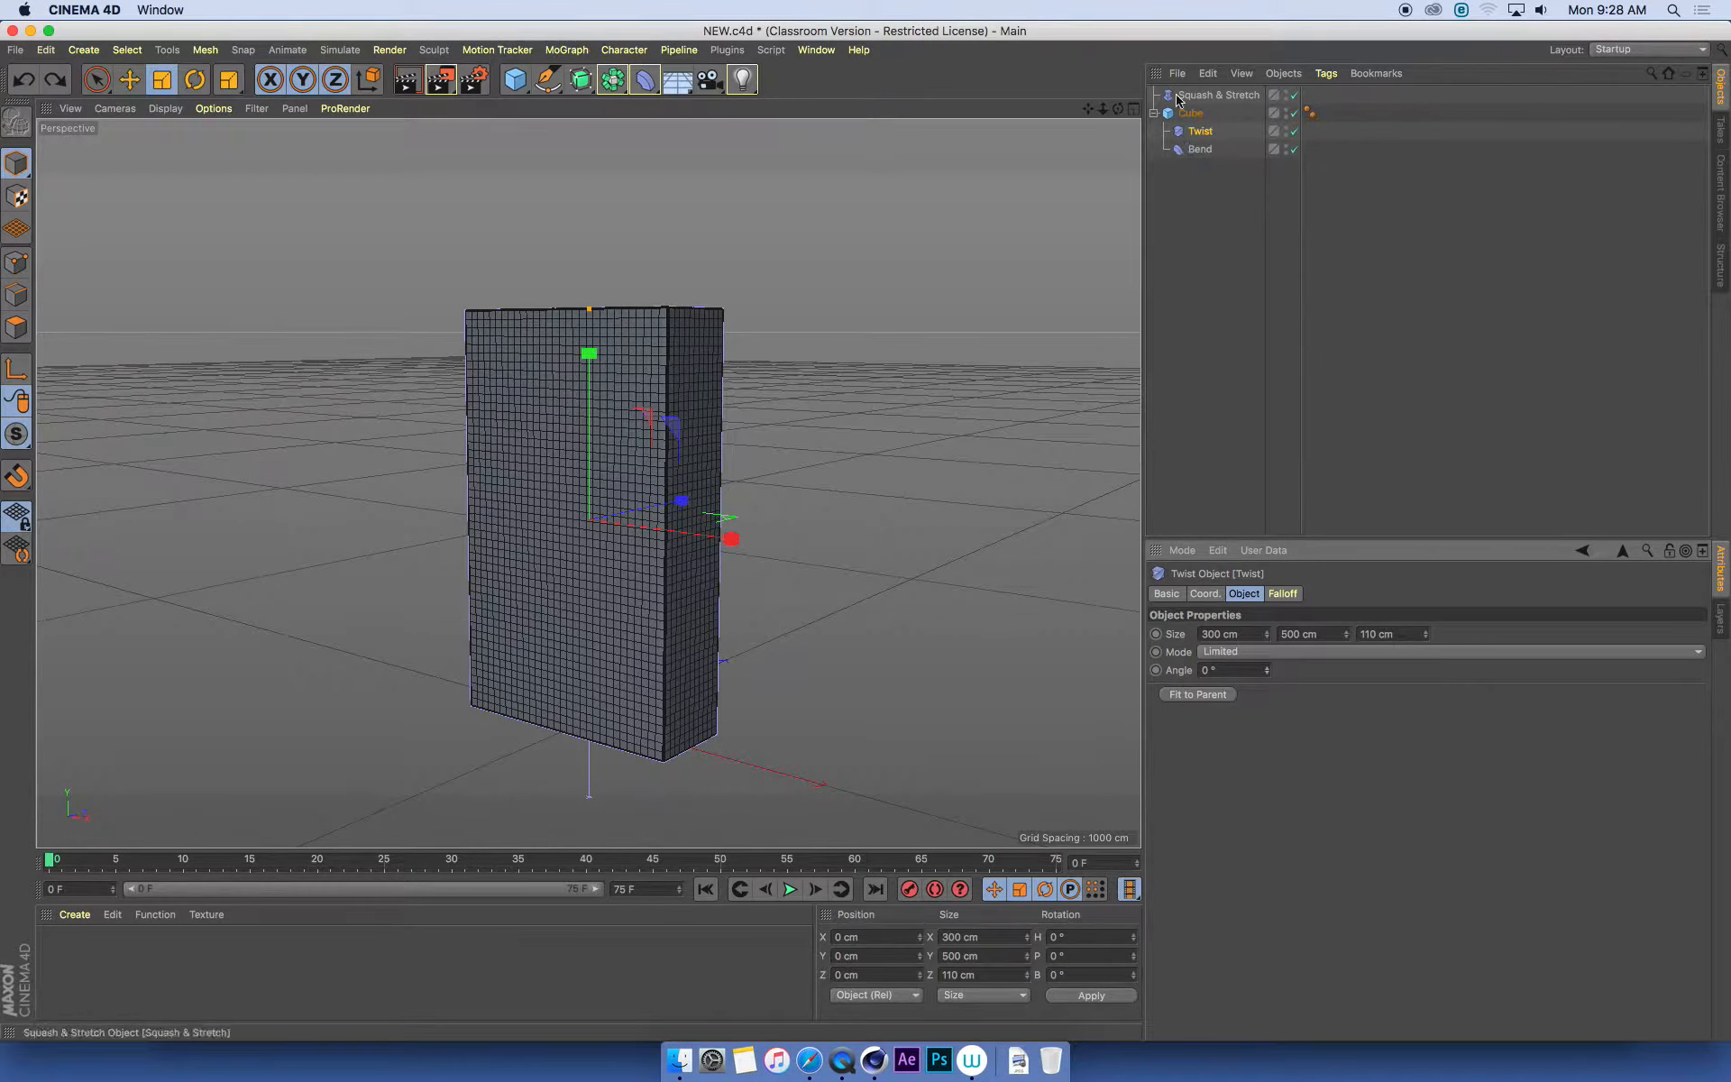
Make the Squash & Stretch deformer a child of the cube and try a Factor of 170%
drag(1230, 95, 1196, 114)
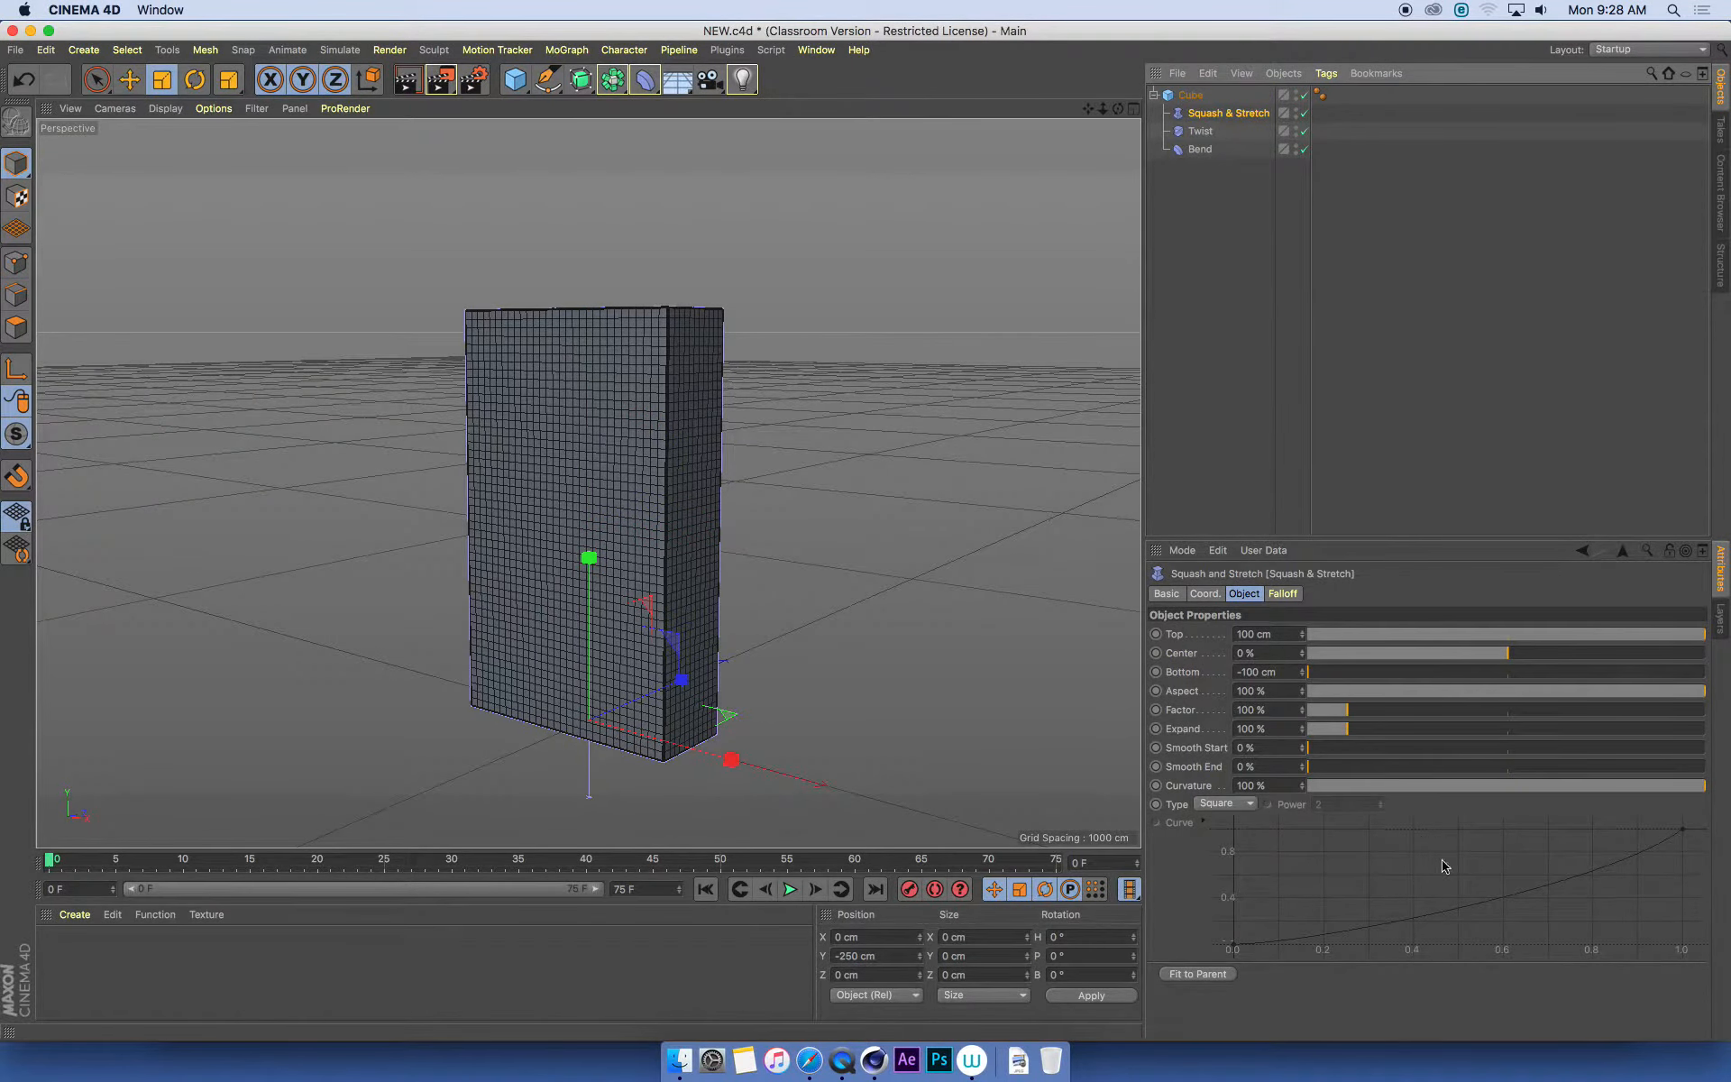
mouse_move(1349, 712)
mouse_down()
mouse_move(1405, 714)
mouse_move(1316, 713)
mouse_move(1415, 718)
mouse_move(1327, 712)
mouse_move(1375, 713)
mouse_up()
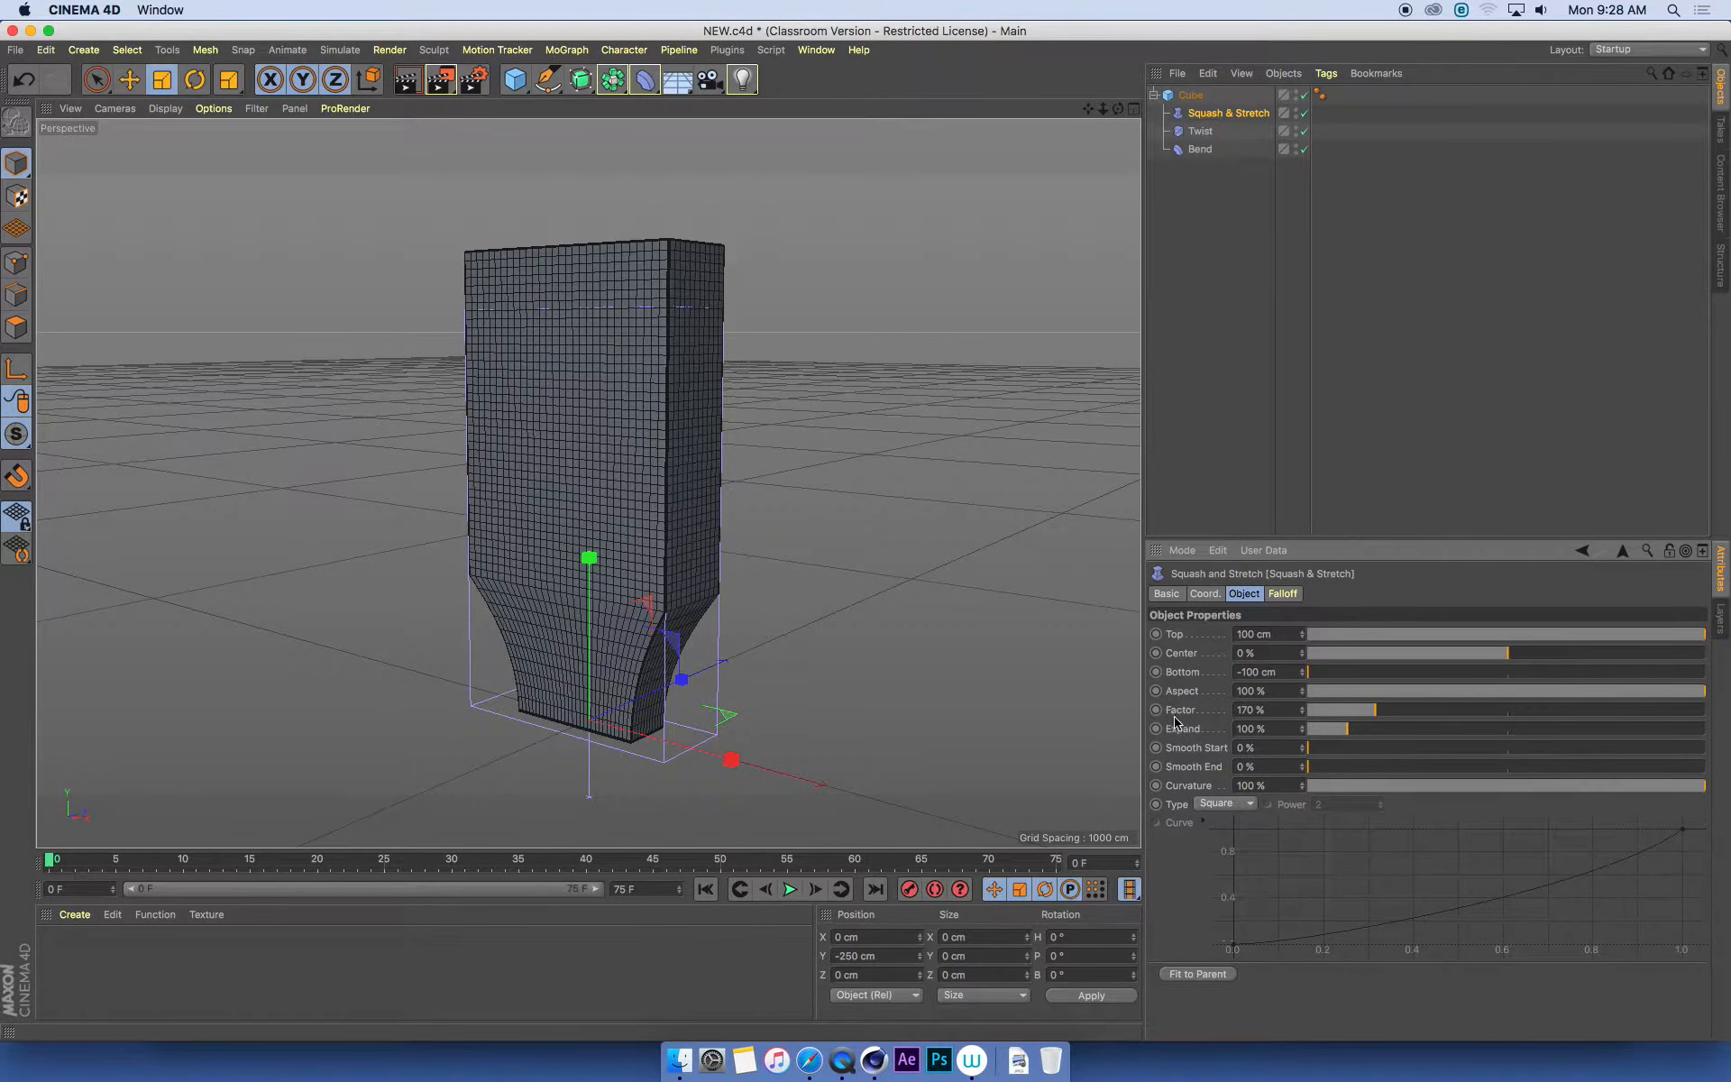
drag(1393, 708, 1357, 720)
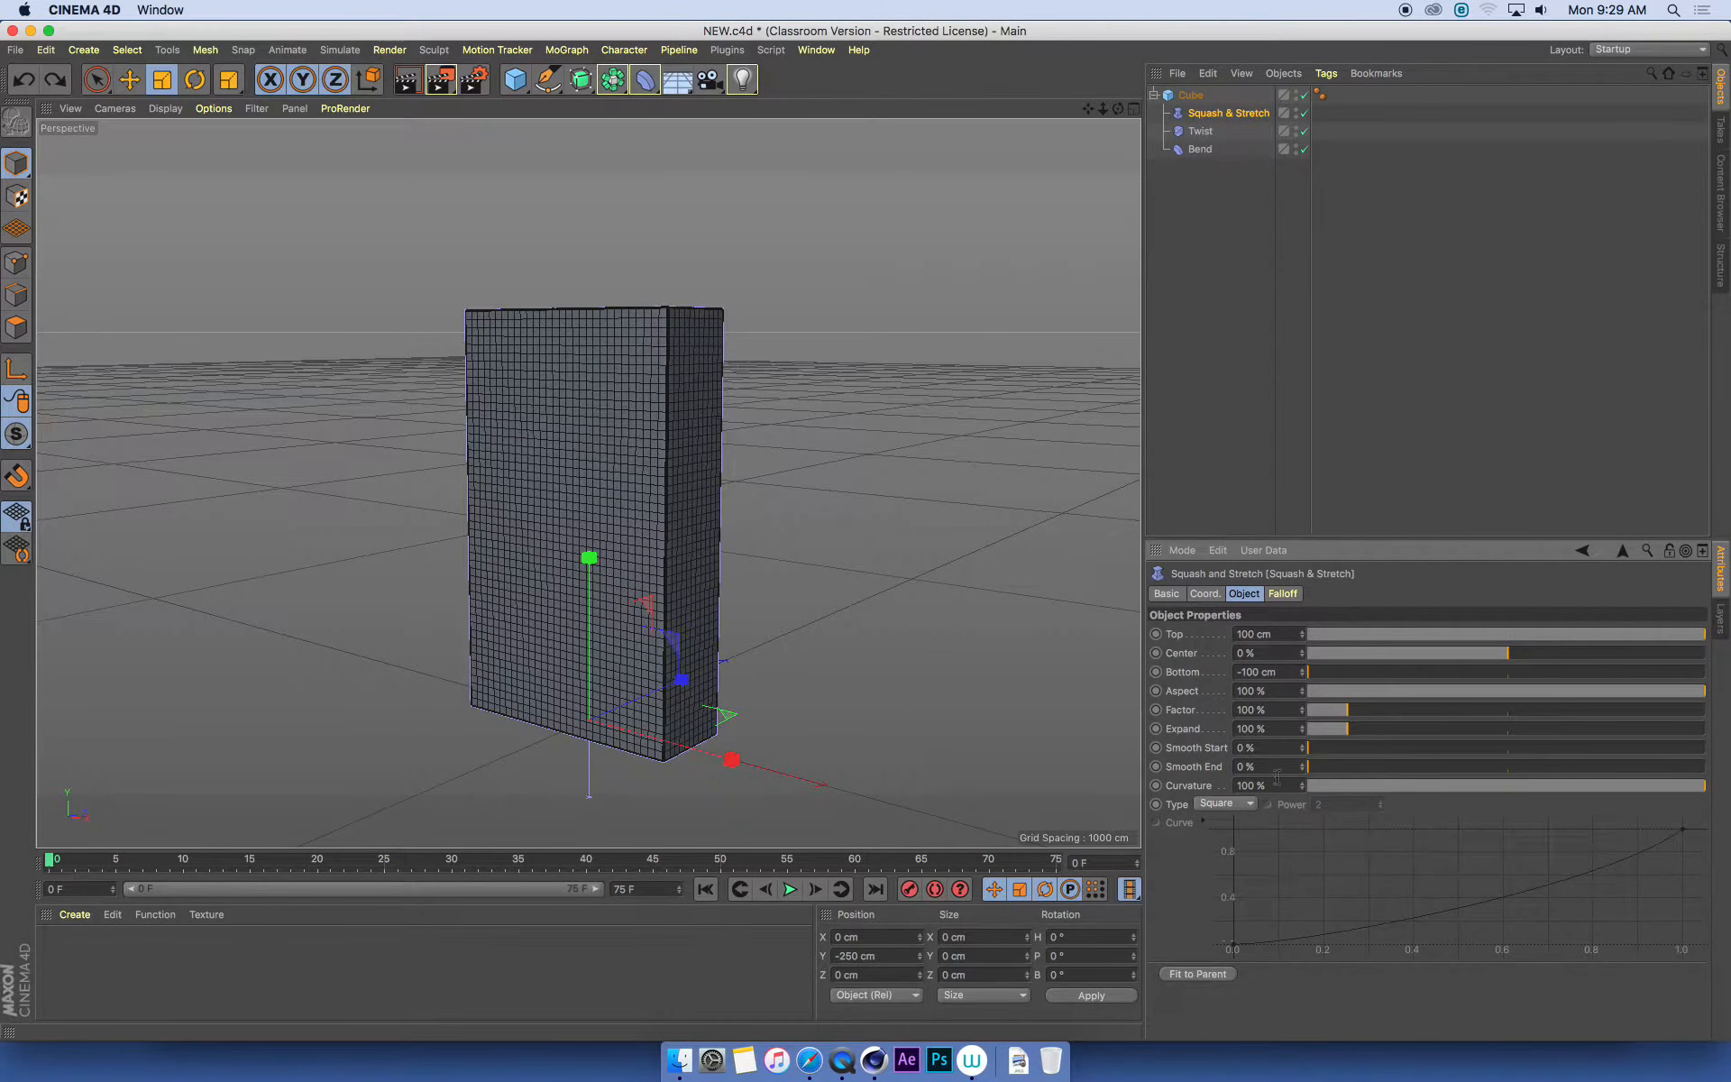
Try fitting Squash & Stretch to its parent, undo the fit, and raise the Factor to 249%
click(1199, 977)
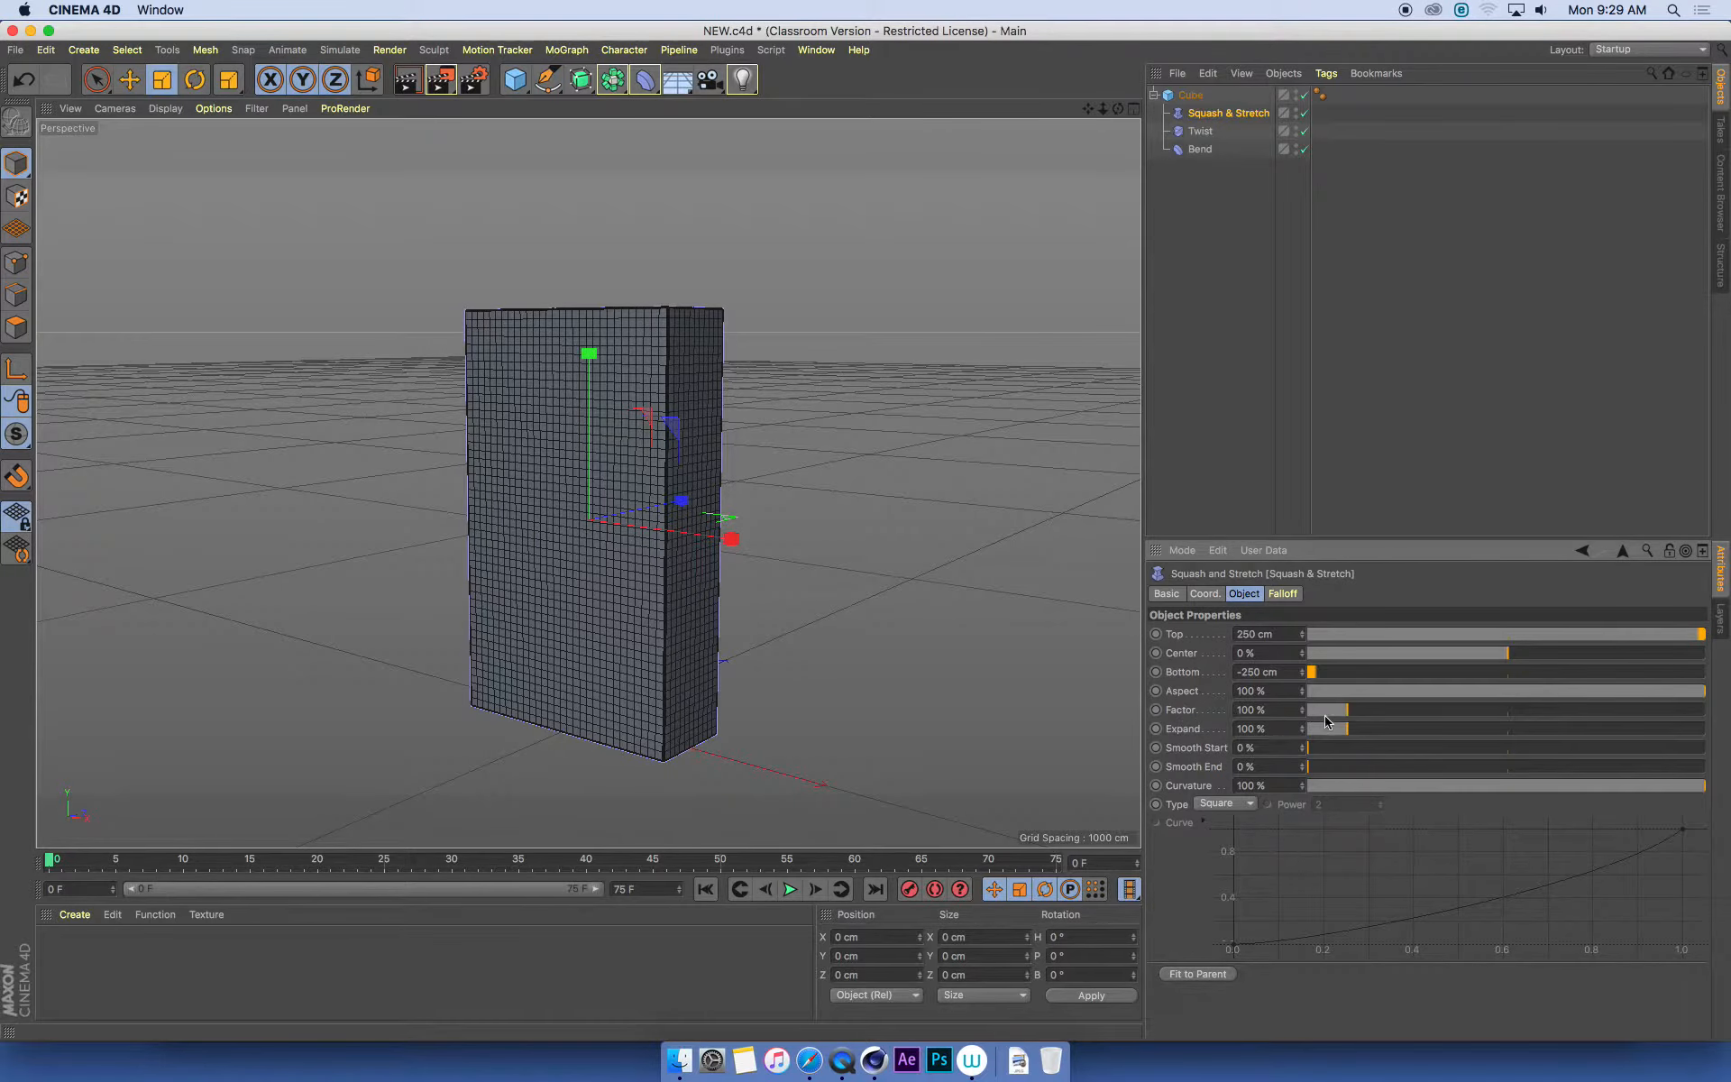
drag(1349, 718, 1407, 721)
key(super+z)
key(super+z)
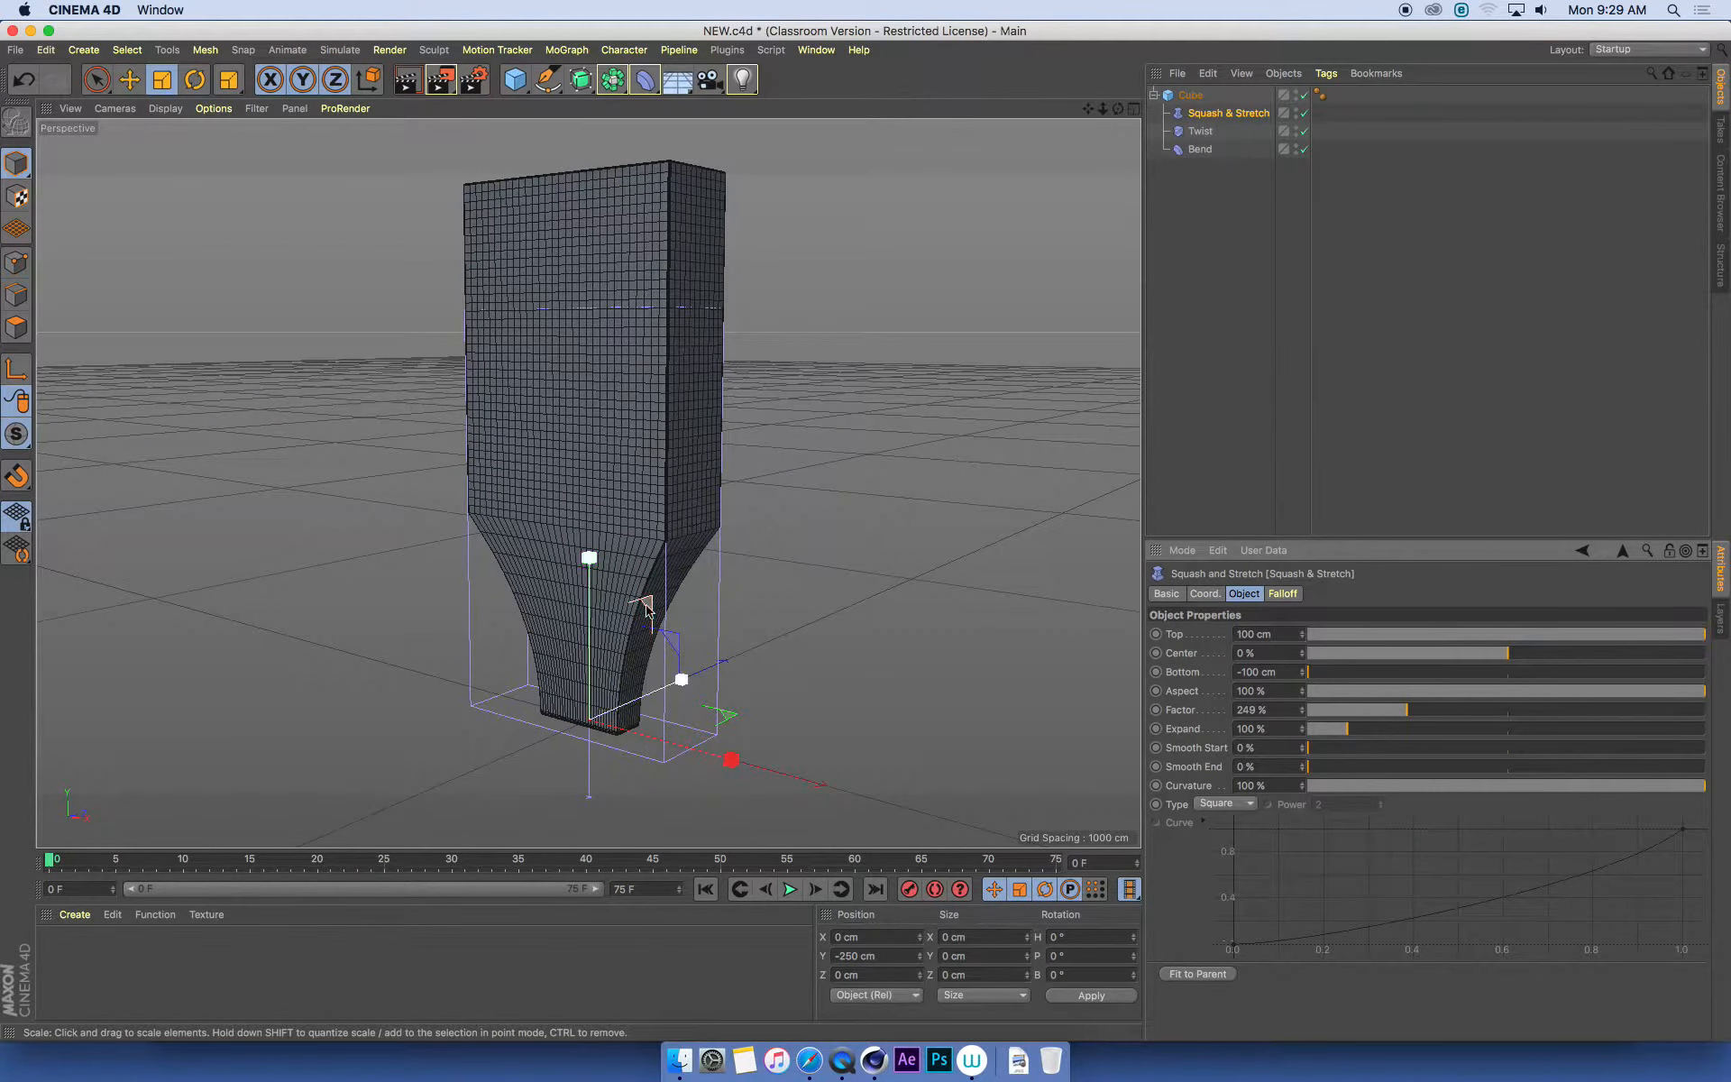
Reduce the Squash & Stretch Factor to 168%
mouse_move(1386, 713)
mouse_down()
mouse_move(1314, 717)
mouse_move(1378, 715)
mouse_up()
alt+drag(1040, 749, 1051, 759)
drag(1376, 711, 1376, 712)
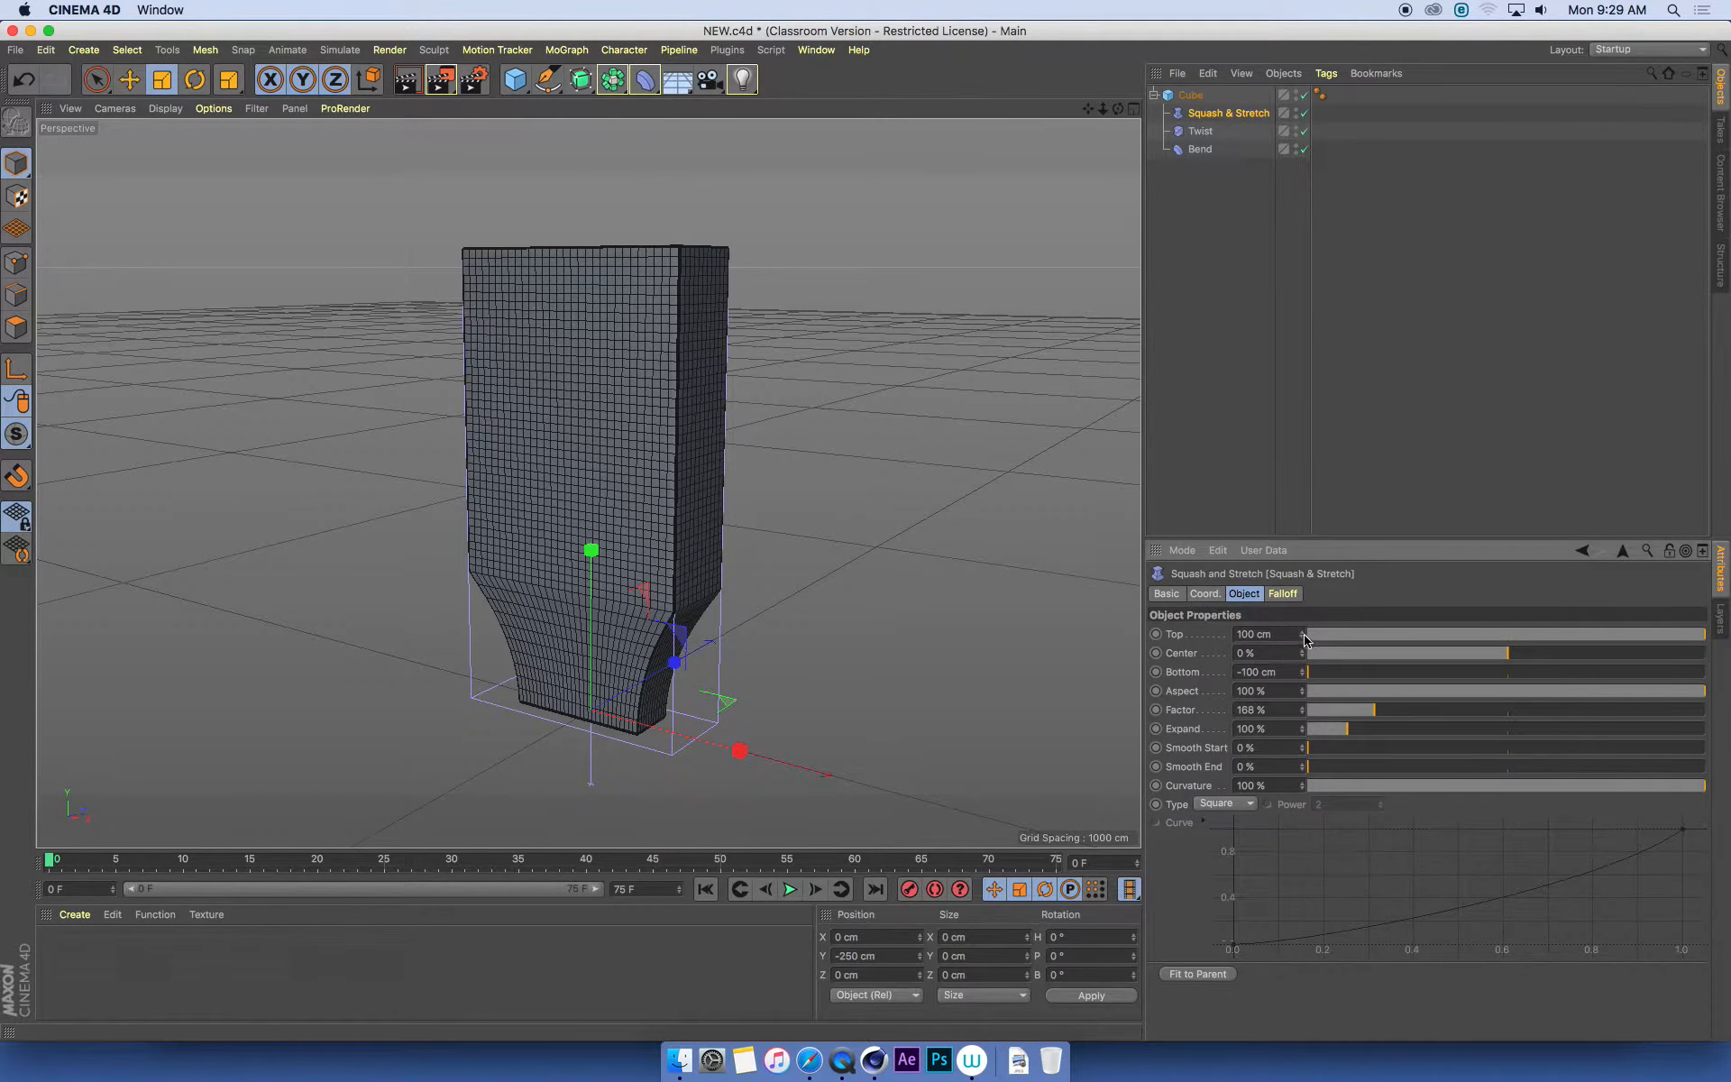
Raise the Squash & Stretch Top value to about 531 cm so the stretch reaches farther up the cube
mouse_move(1305, 639)
mouse_down()
mouse_move(1370, 640)
mouse_move(1334, 651)
mouse_up()
mouse_move(1696, 640)
mouse_down()
mouse_move(1668, 651)
mouse_move(1713, 647)
mouse_up()
drag(1302, 635, 1398, 634)
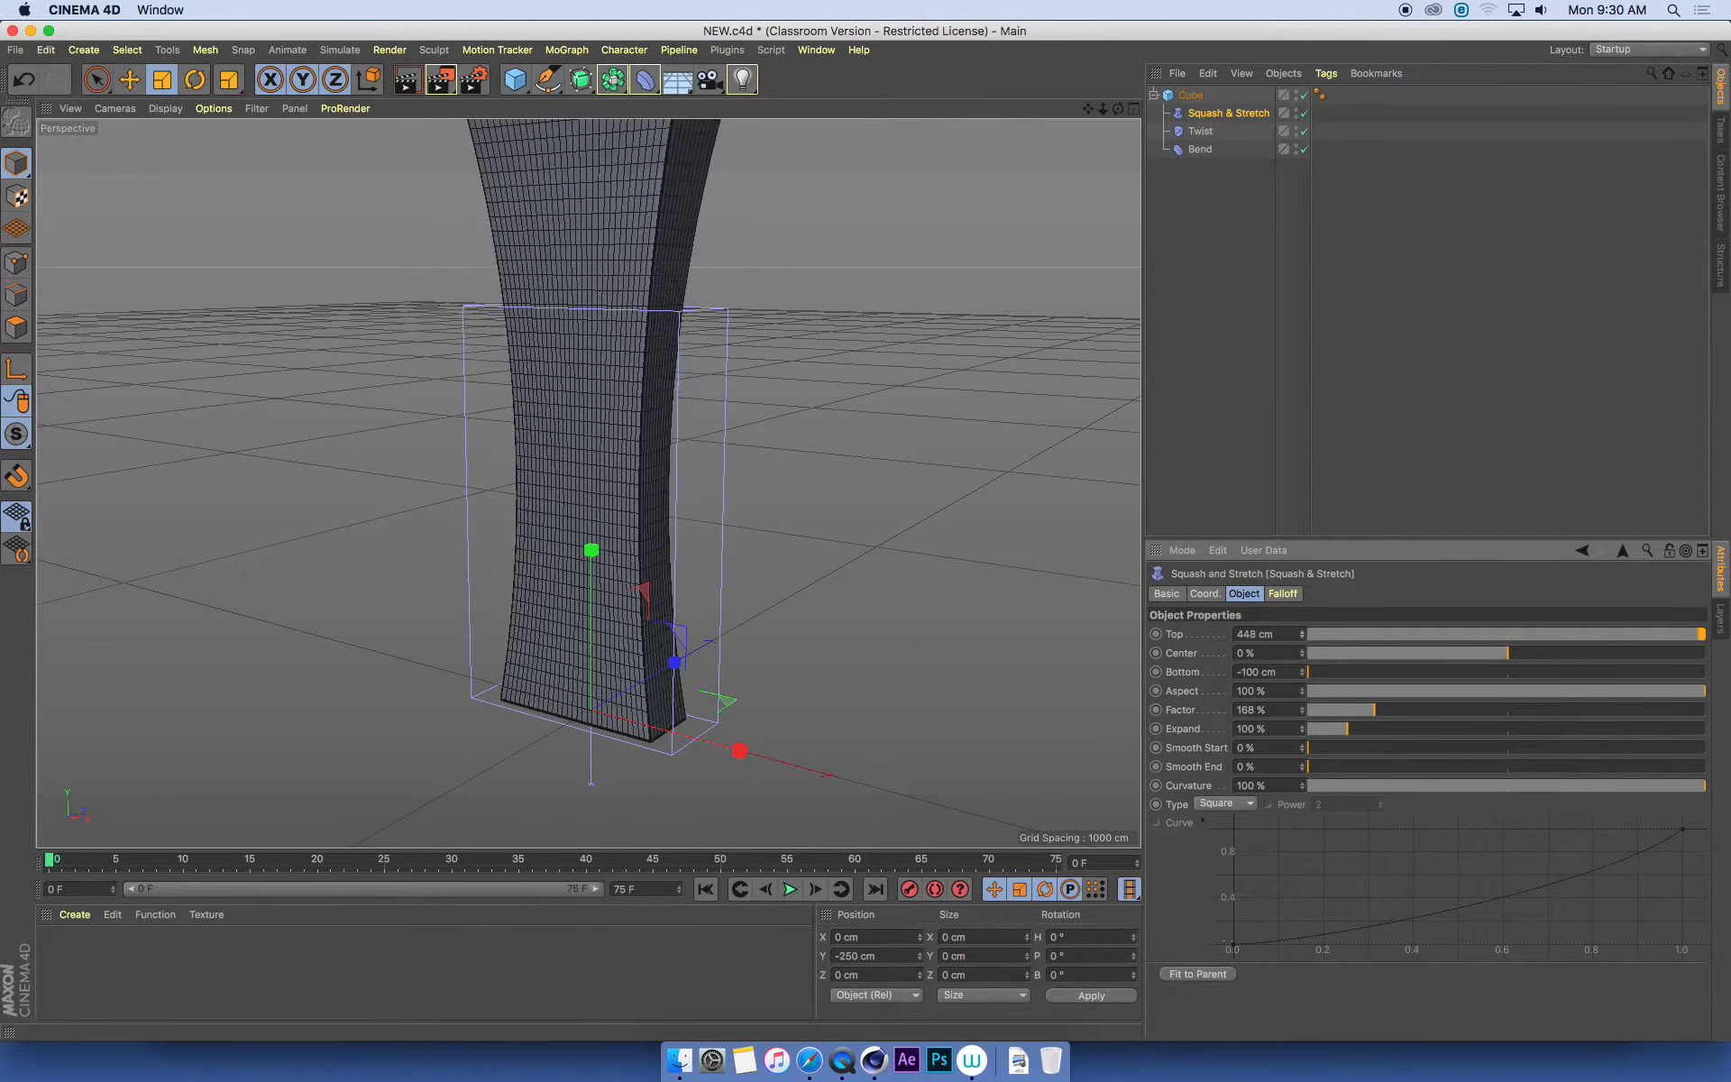
scroll(767, 667, down, 5)
alt+middle_drag(767, 667, 736, 788)
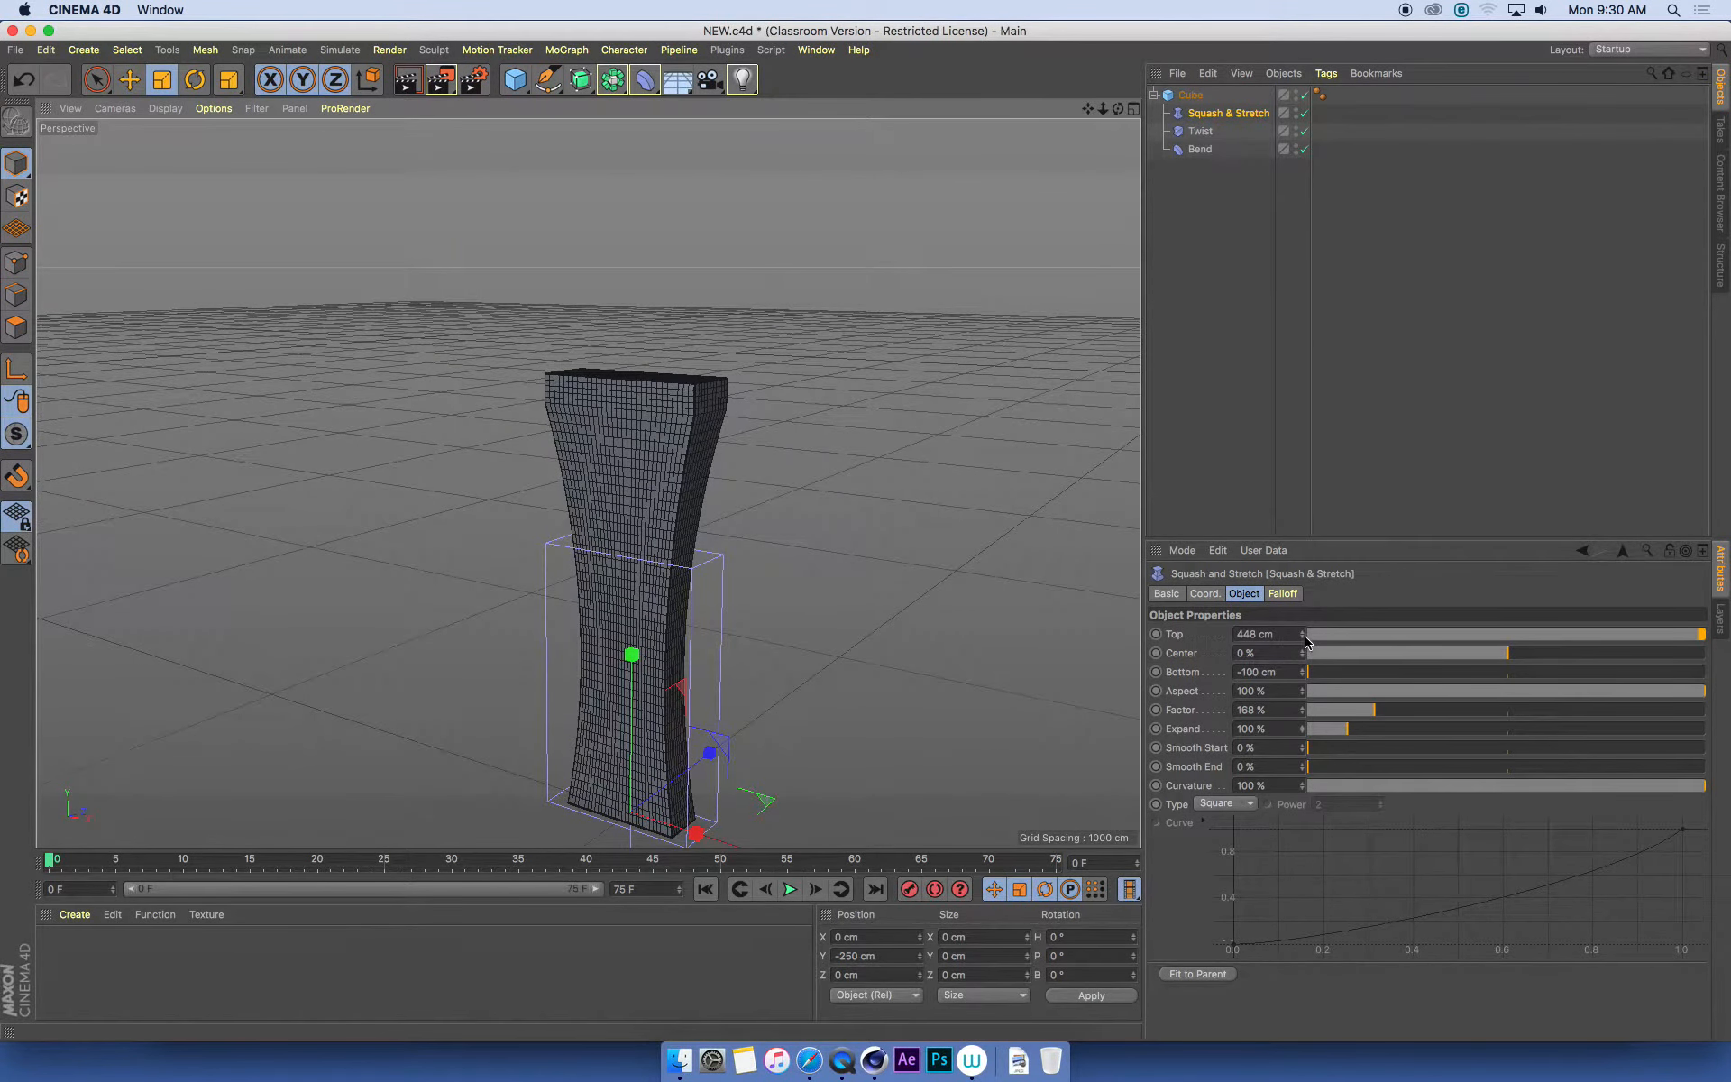
drag(1302, 635, 1384, 635)
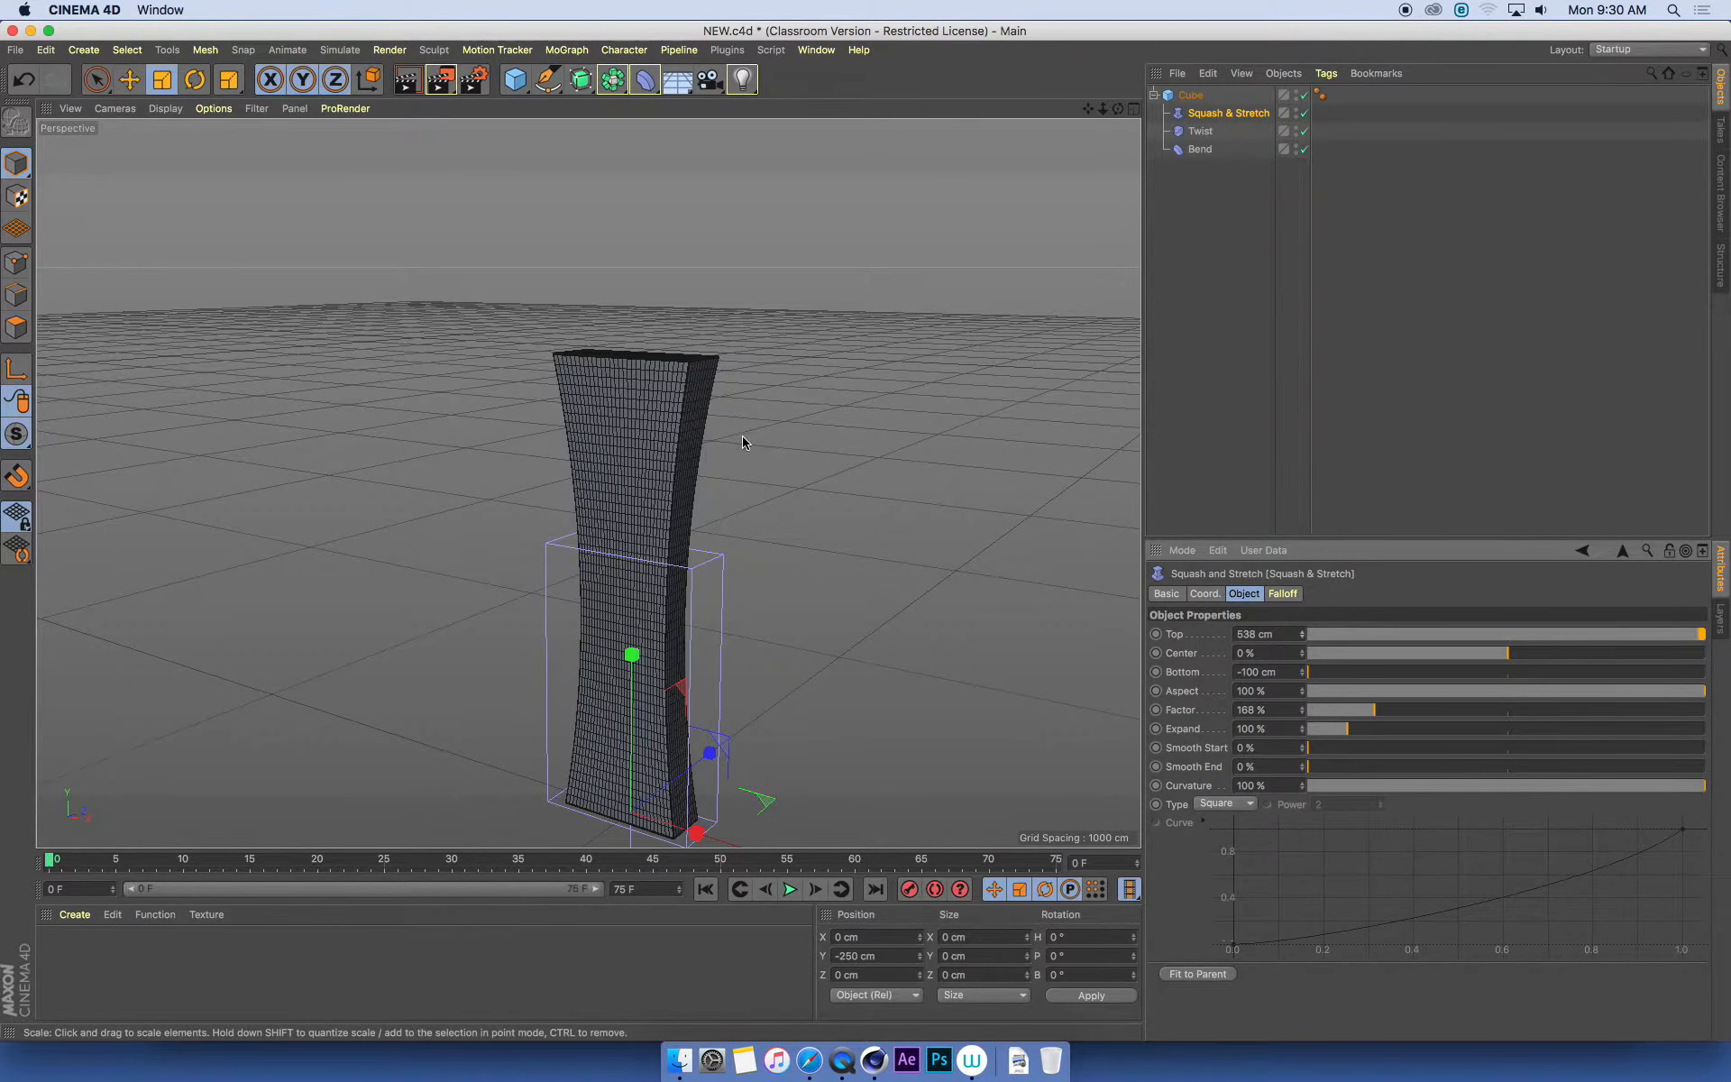
alt+drag(816, 514, 701, 455)
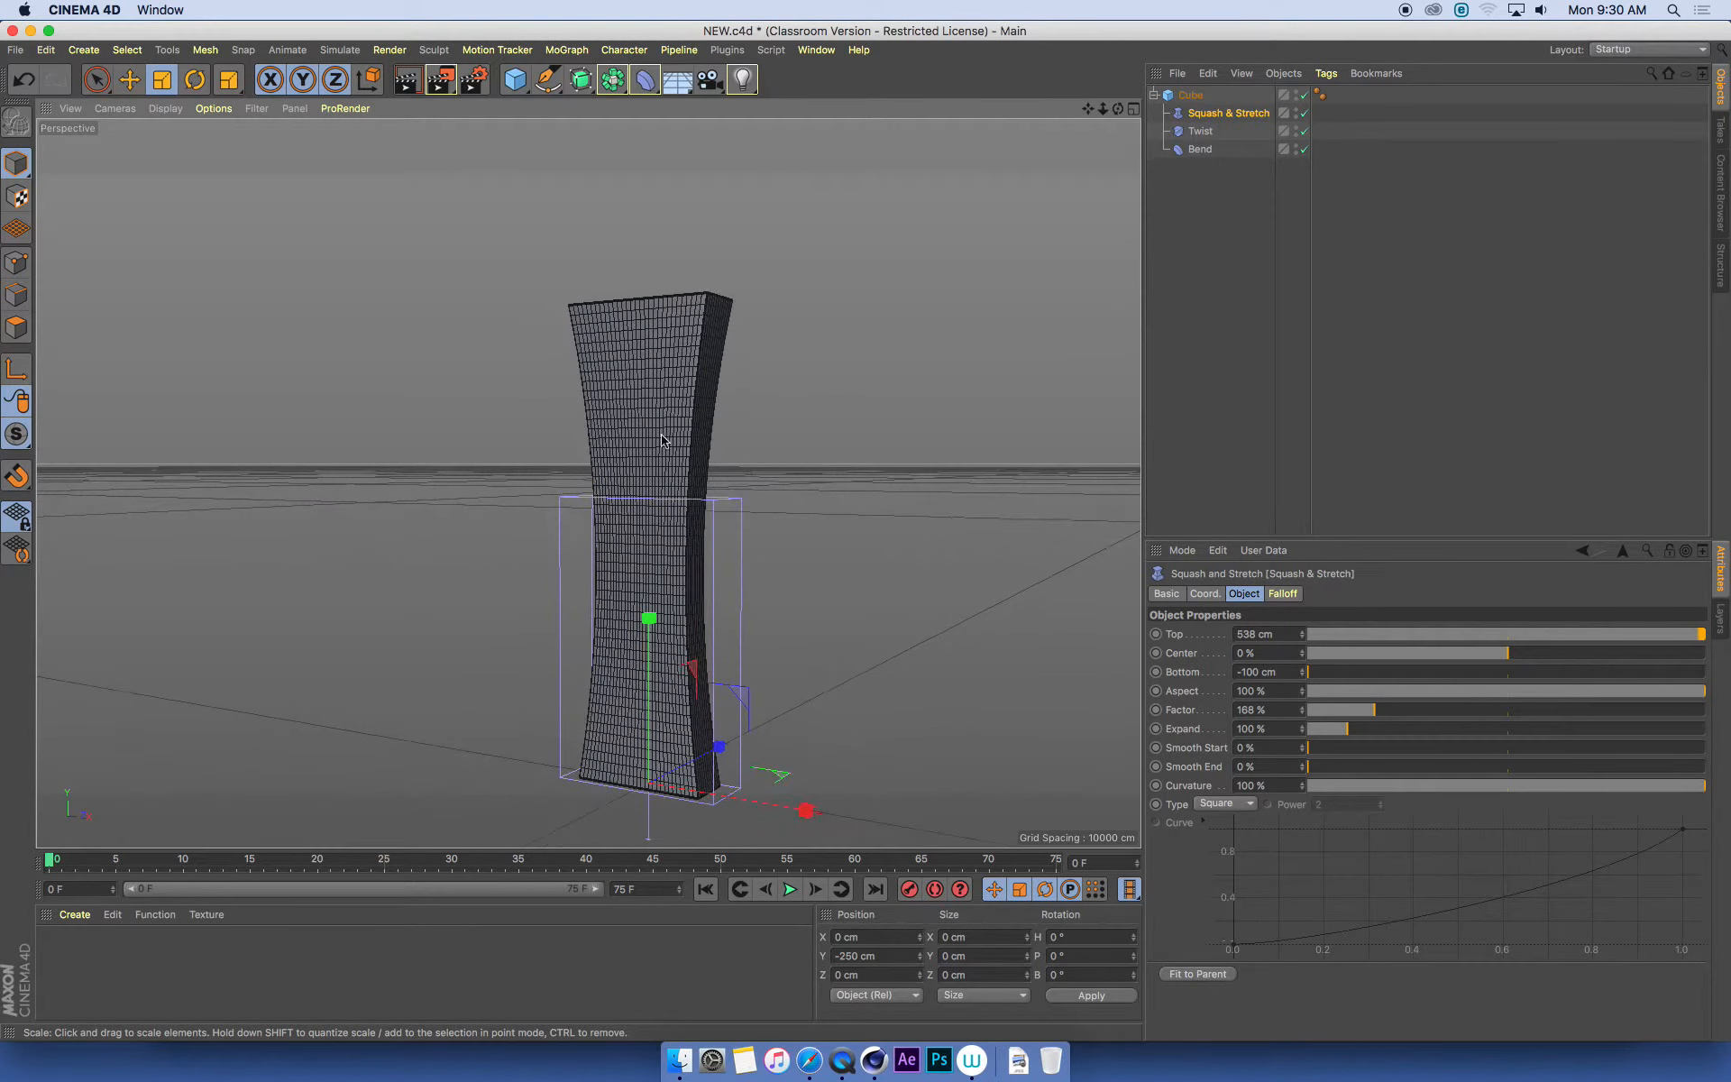
mouse_move(1301, 634)
mouse_down()
mouse_move(1302, 655)
mouse_move(1301, 637)
mouse_up()
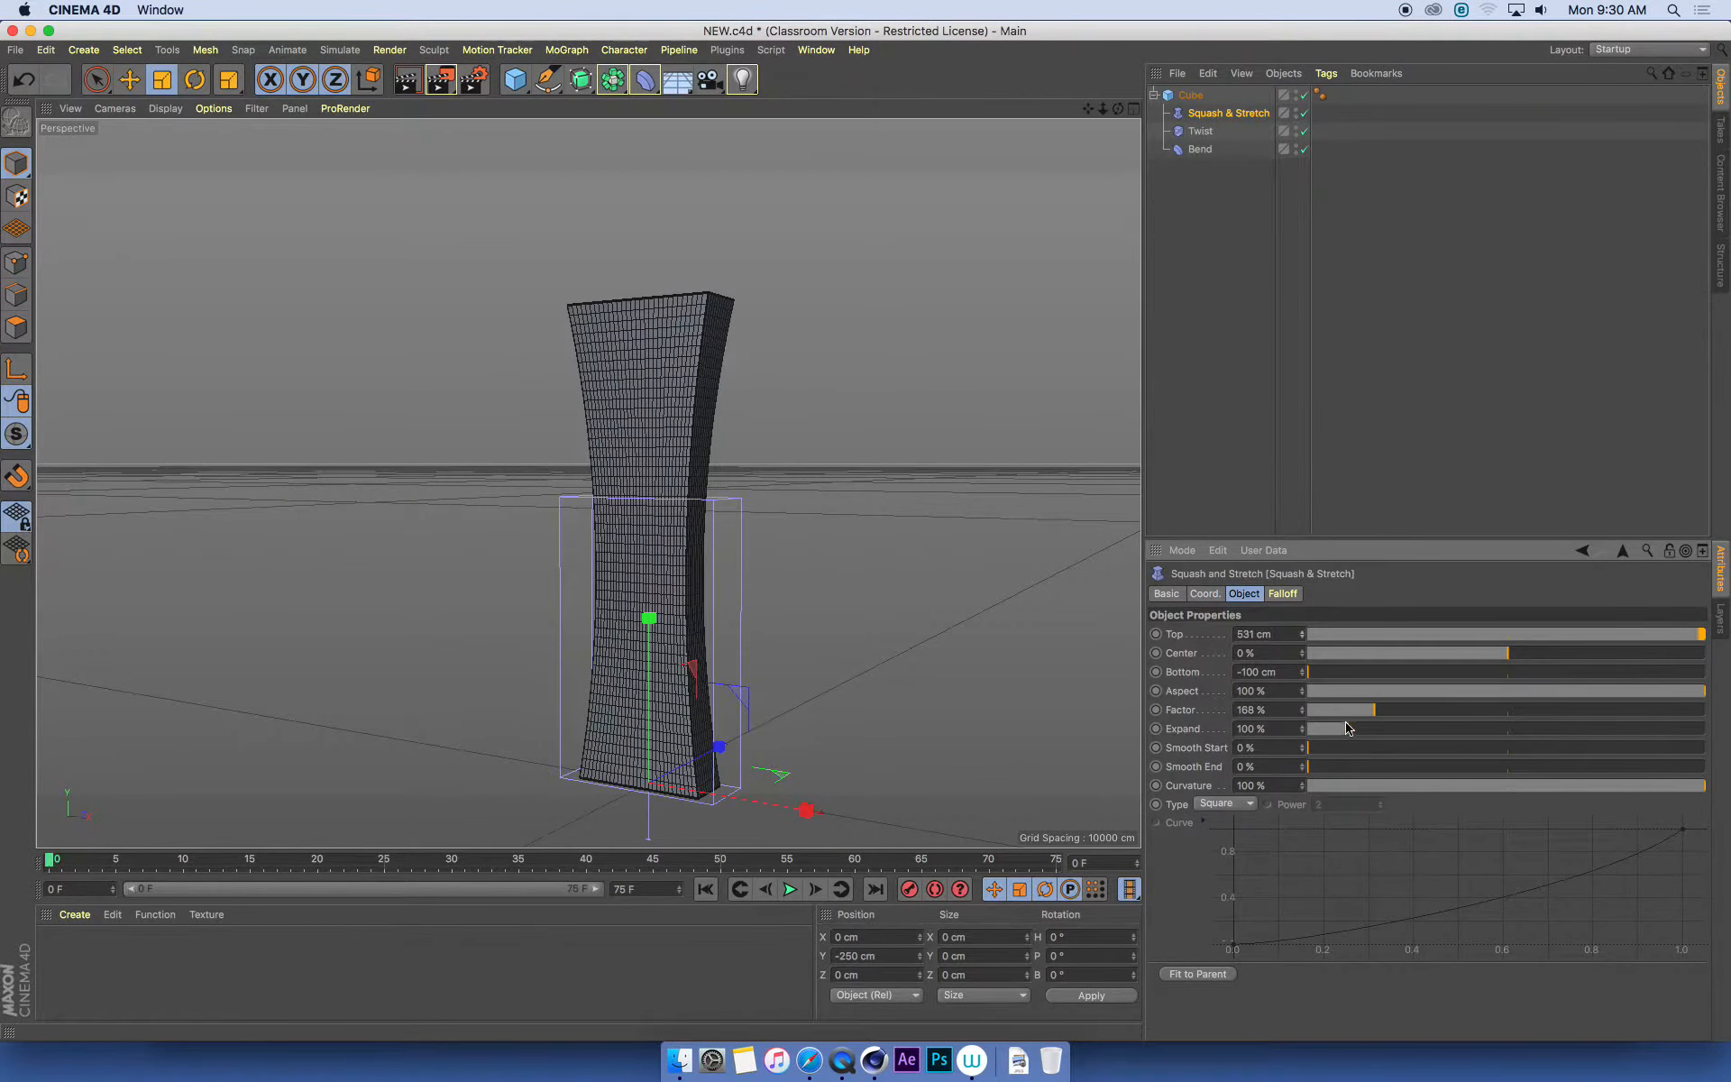
Reset the Squash & Stretch Factor to 100%
mouse_move(1372, 719)
mouse_down()
mouse_move(1315, 718)
mouse_move(1386, 721)
mouse_move(1314, 721)
mouse_move(1368, 721)
mouse_up()
alt+drag(631, 541, 663, 510)
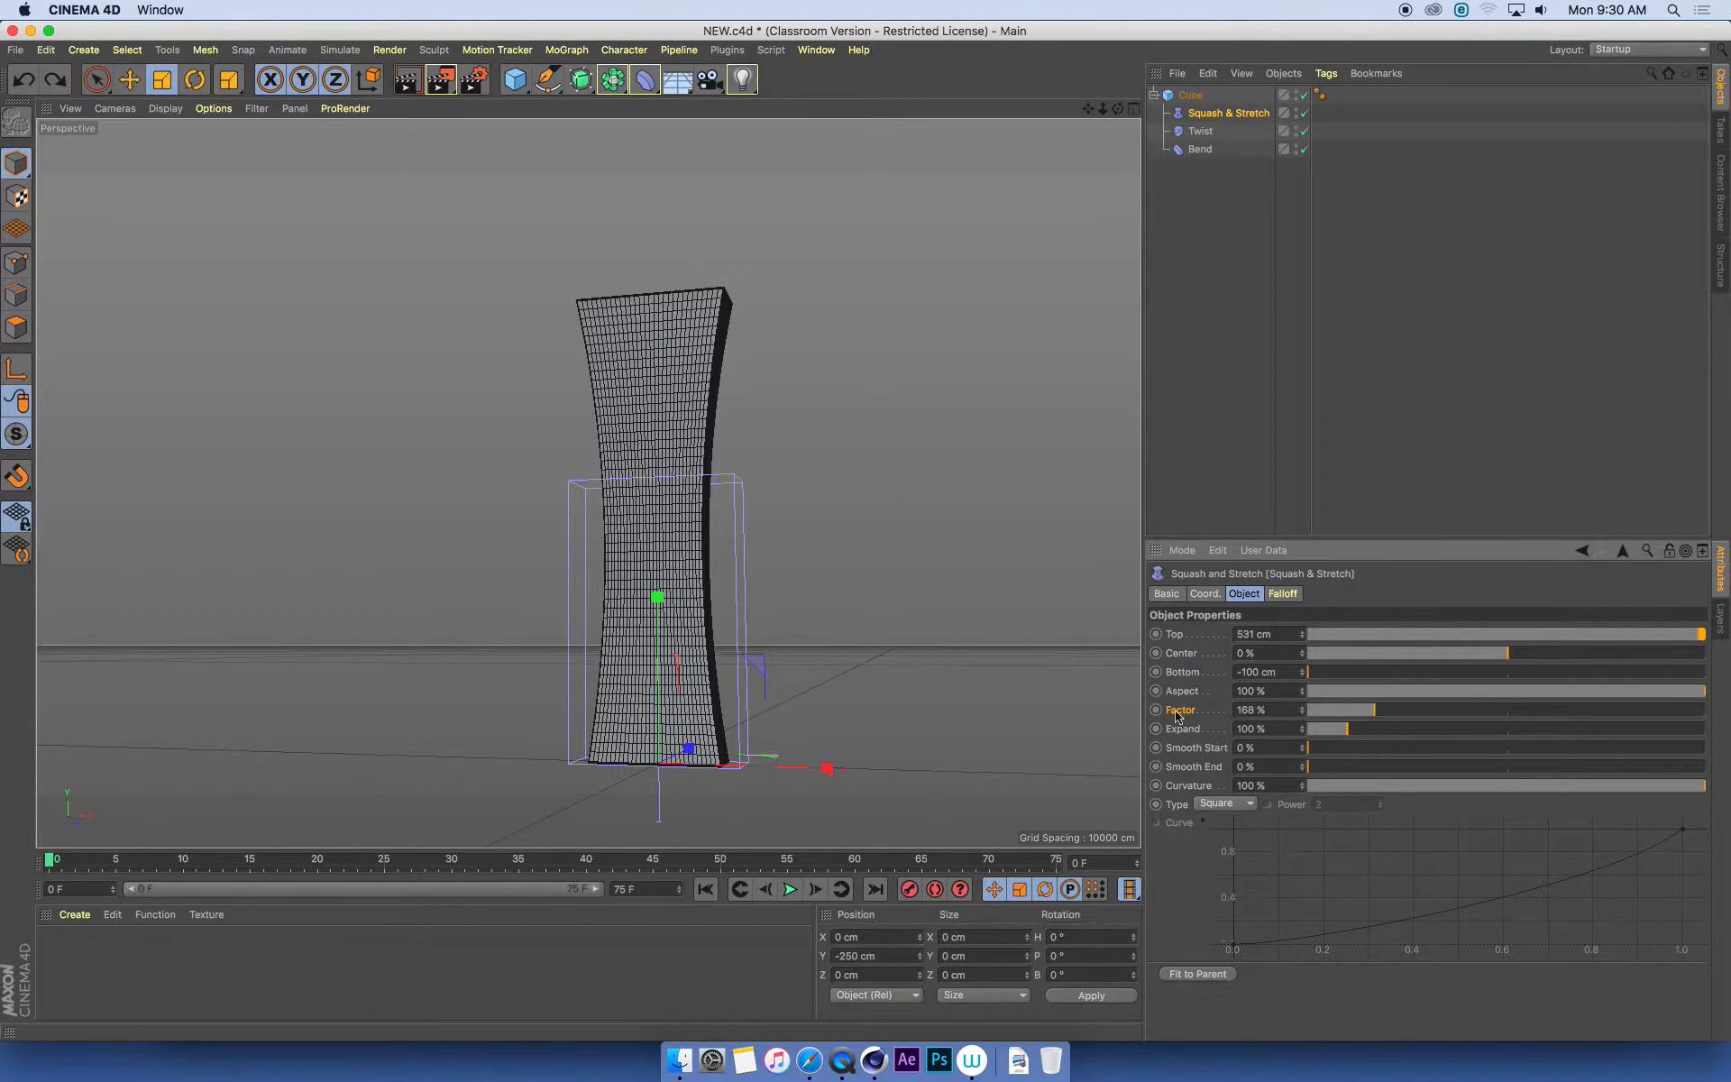
click(1245, 710)
text(100)
key(Return)
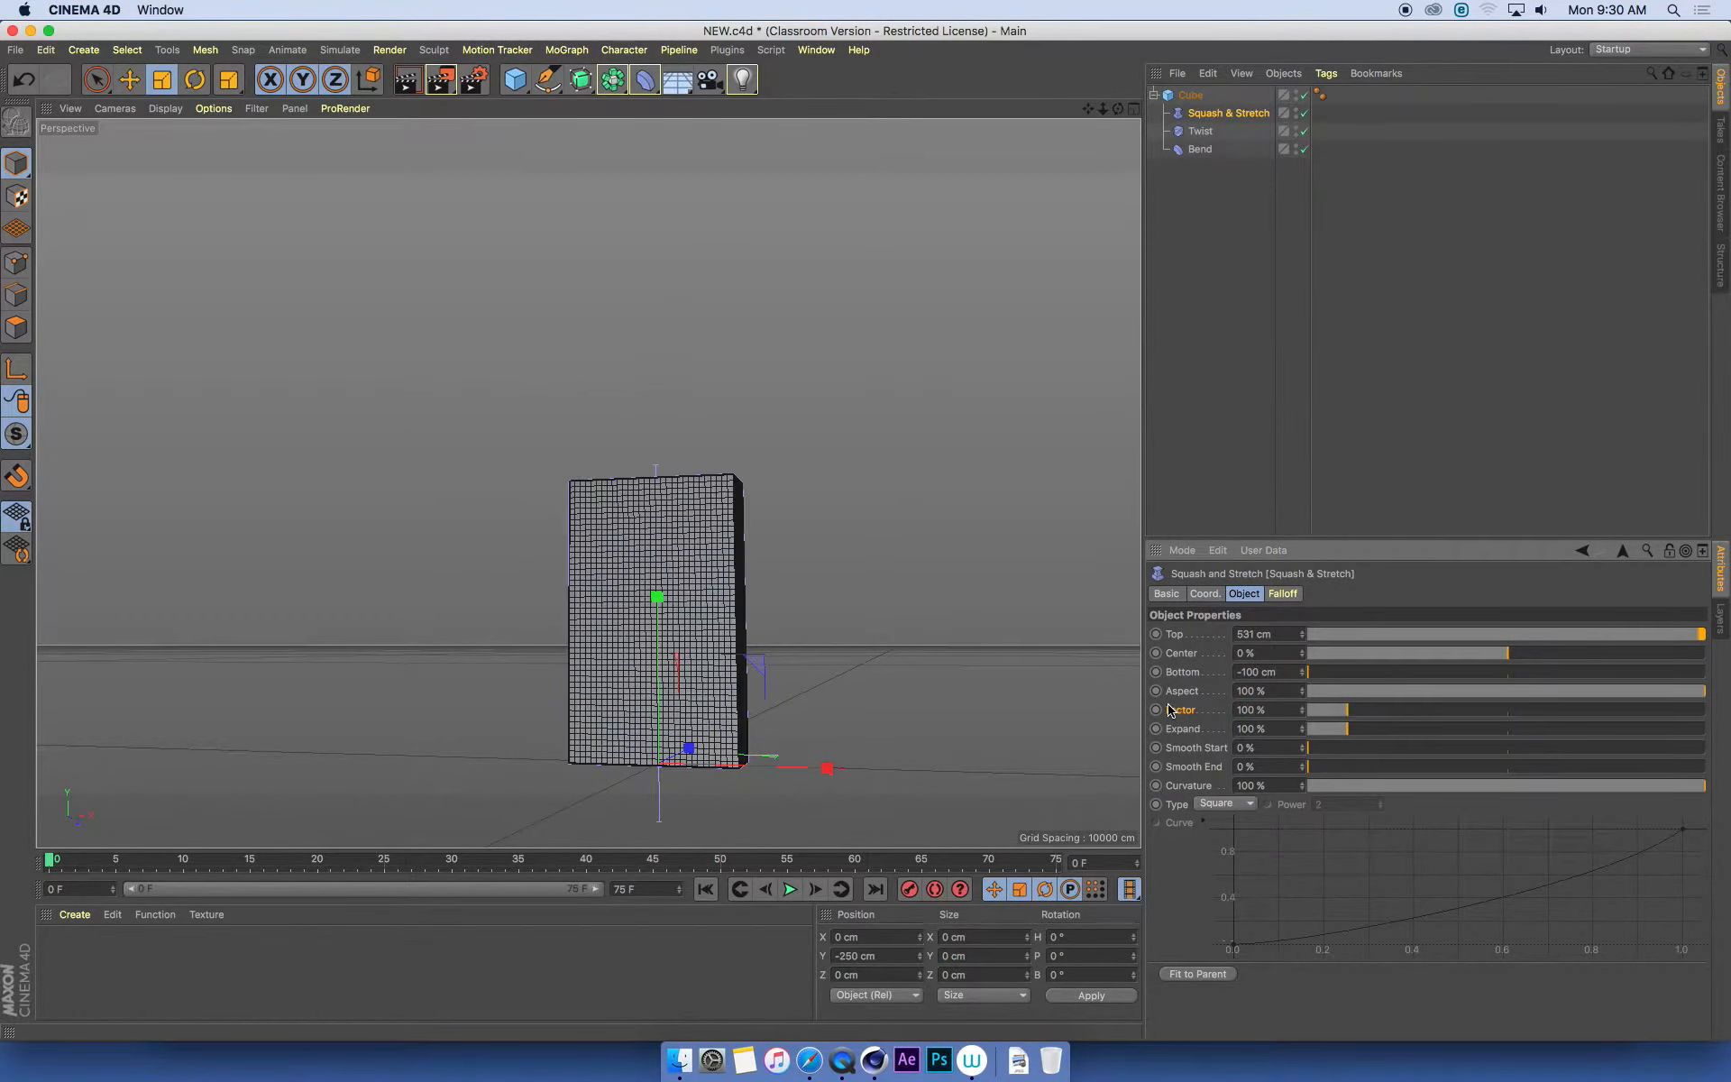